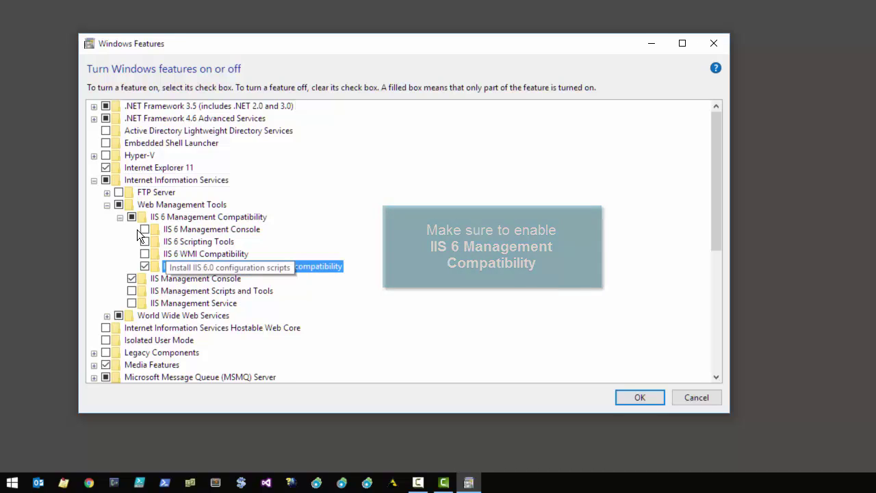
- Enable ASP.NET 4.6 in the Application Development Features of World Wide Web Services
left_click(119, 217)
left_click(108, 267)
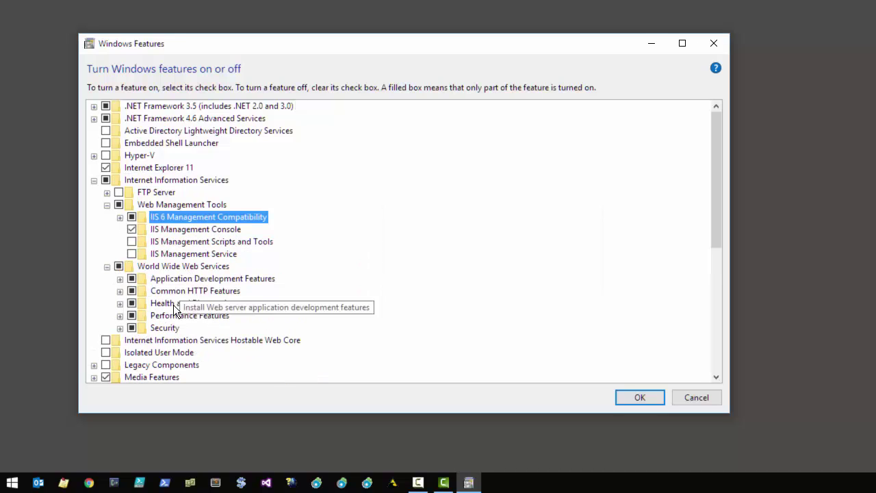
left_click(120, 279)
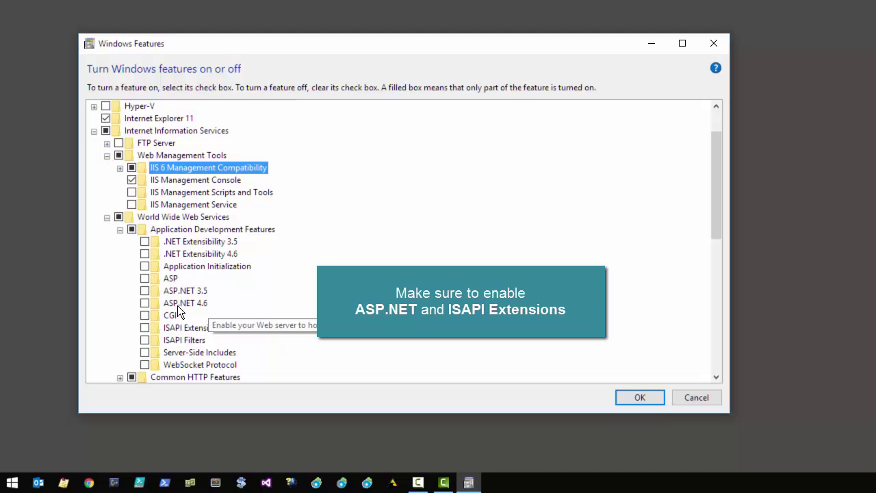
left_click(145, 304)
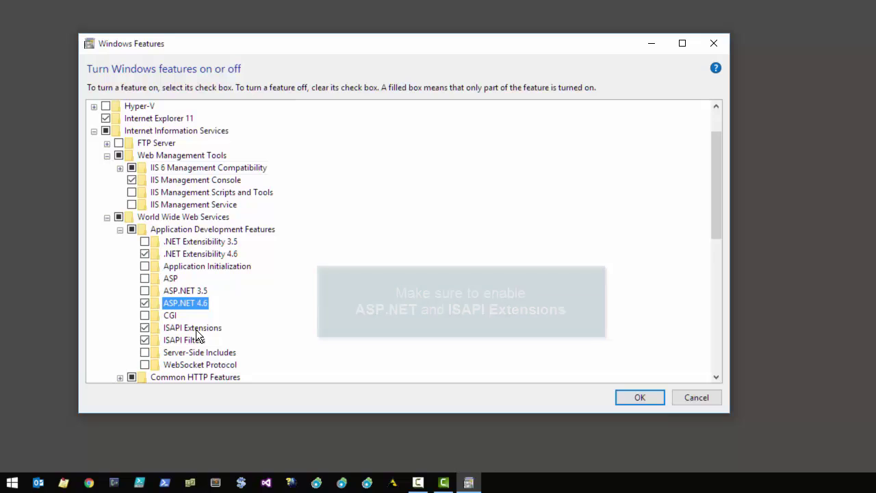
- Check the Common HTTP Features, and enable Tracing in the Health and Diagnostics features
scroll(196, 329, "down", 1)
scroll(196, 330, "down", 2)
left_click(121, 266)
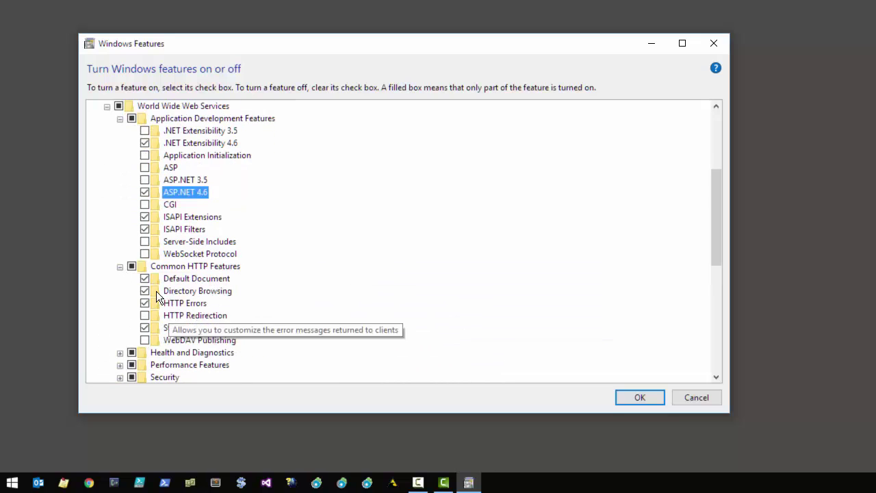
left_click(121, 267)
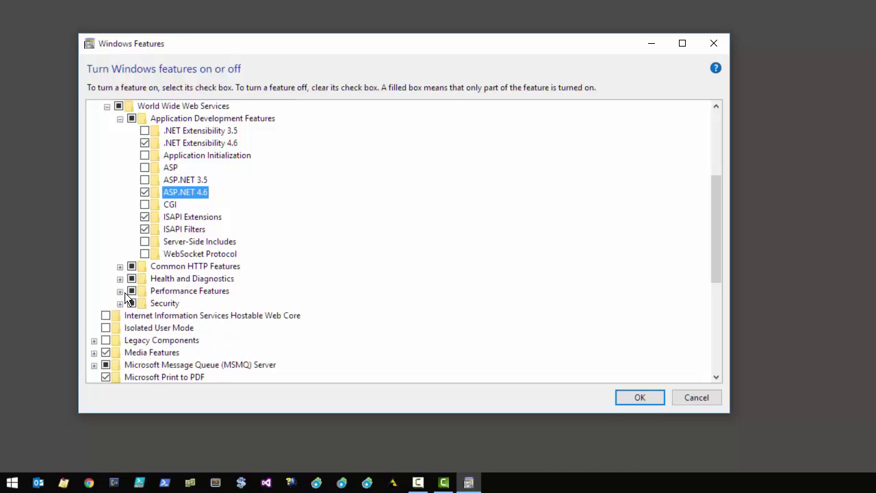
left_click(121, 280)
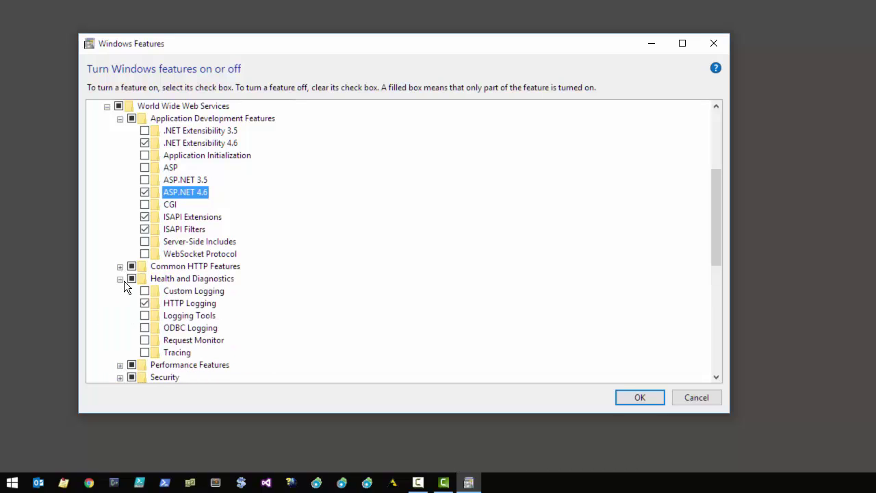
left_click(148, 356)
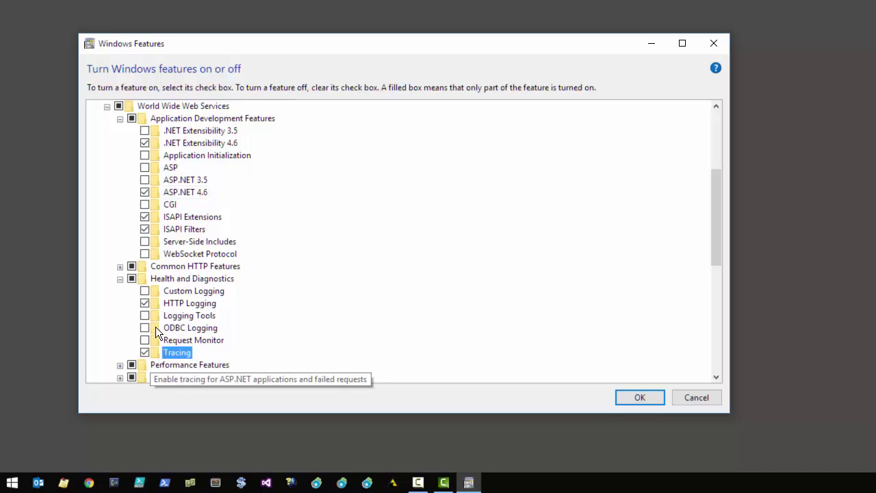
left_click(121, 280)
- Check the Performance Features, and enable Basic Authentication and Windows Authentication in the Security features
left_click(120, 291)
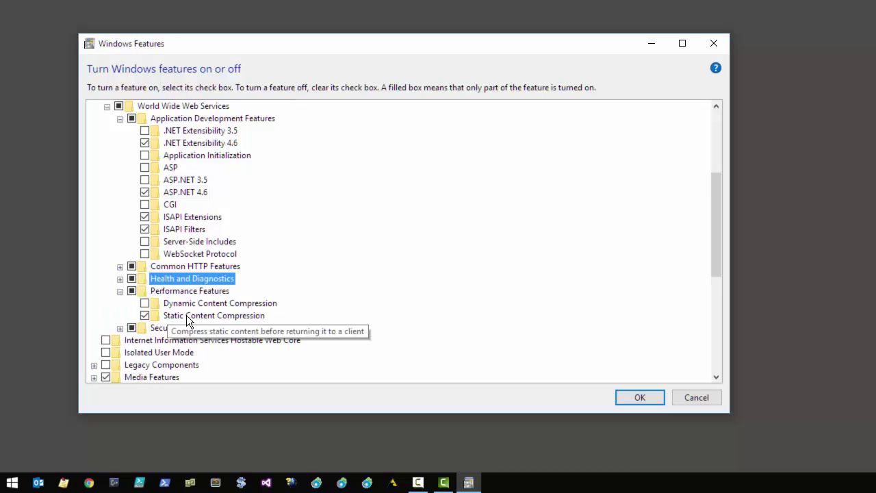
left_click(119, 328)
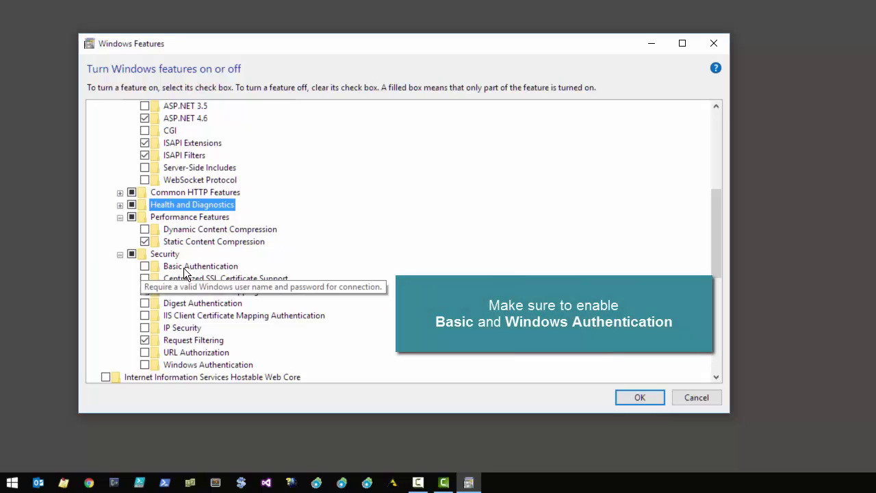
left_click(145, 266)
left_click(144, 364)
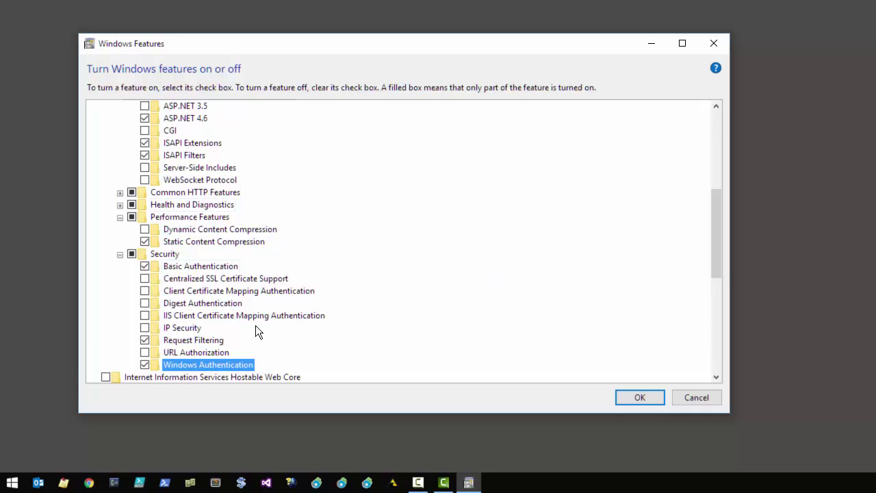
- Enable Centralized SSL Certificate Support and IIS Client Certificate Mapping Authentication, and apply the Windows feature changes
left_click(144, 280)
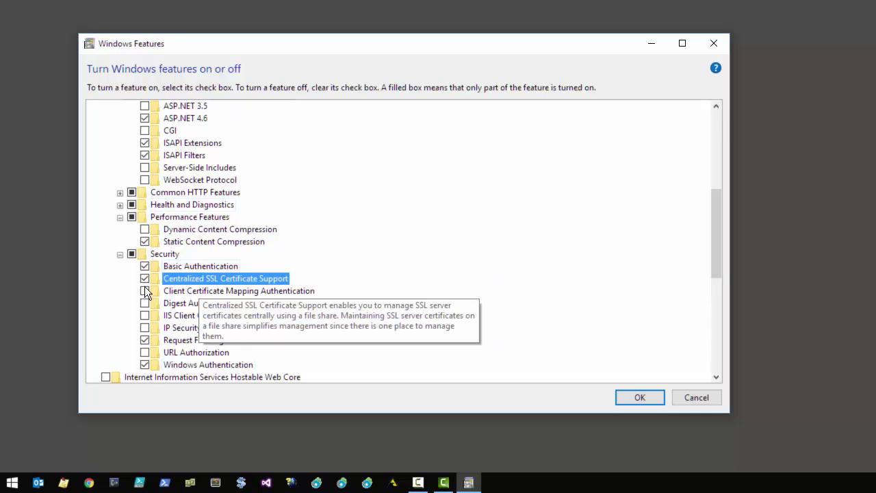
left_click(148, 316)
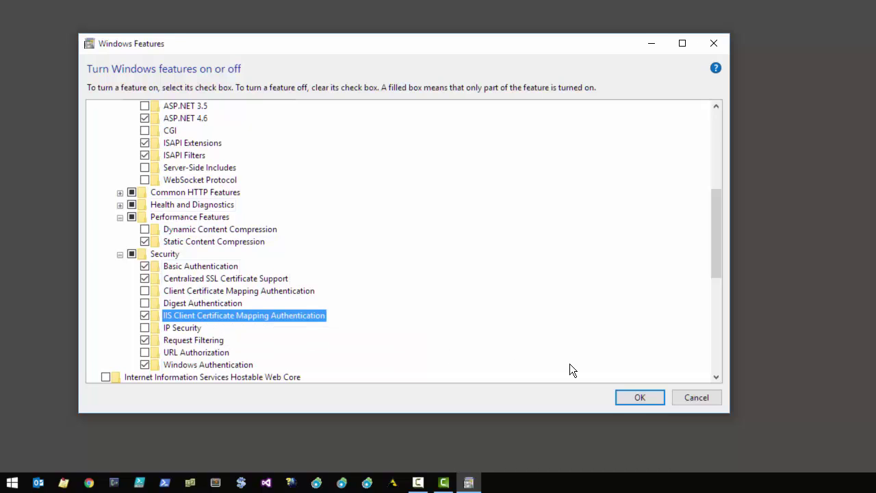
left_click(639, 397)
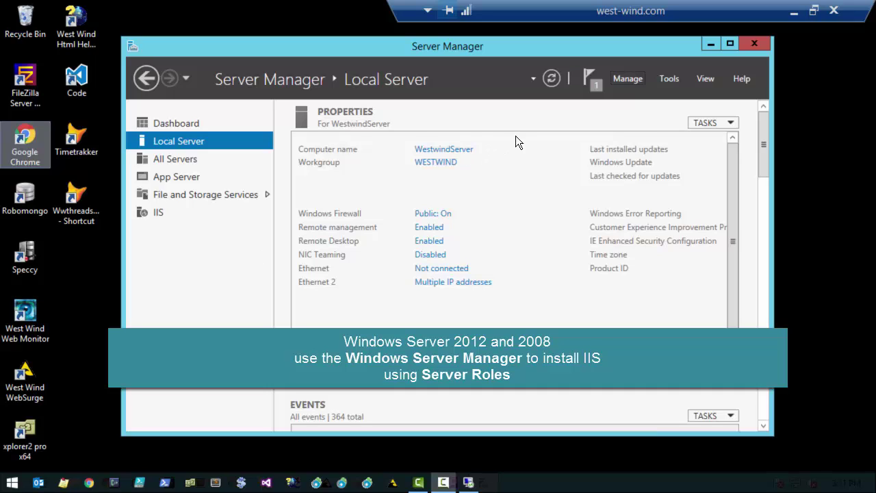
- Start the Add Roles and Features Wizard in Server Manager and go through installation type and server selection to the server roles
left_click(625, 79)
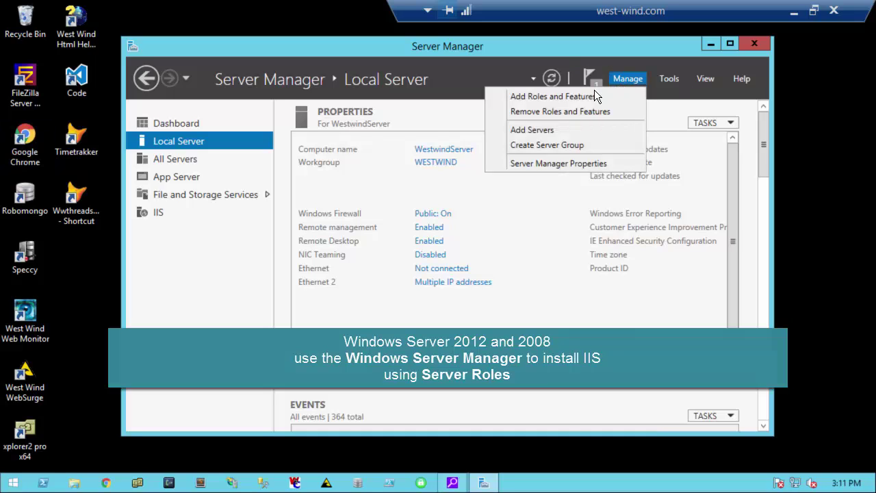
left_click(539, 97)
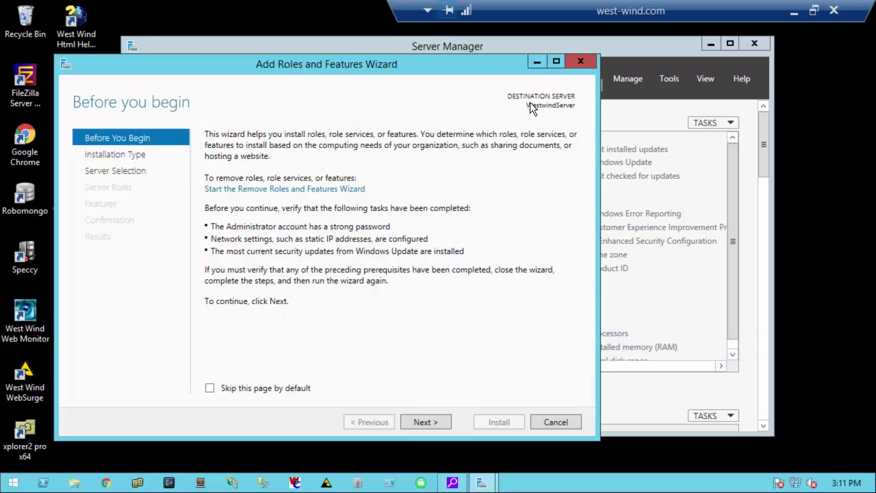
left_click(132, 155)
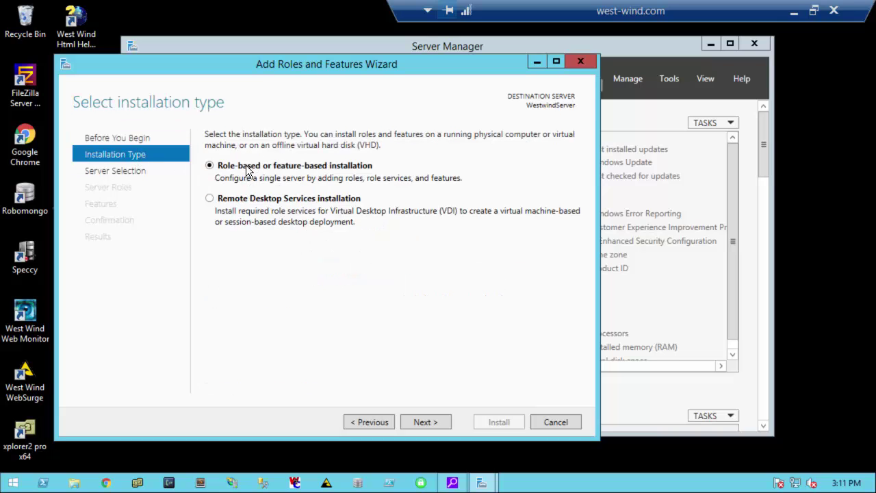
left_click(145, 172)
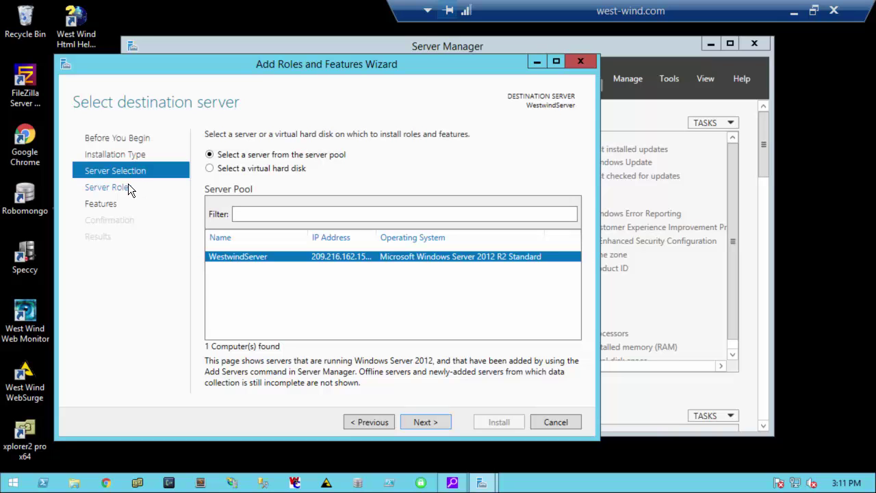
left_click(128, 188)
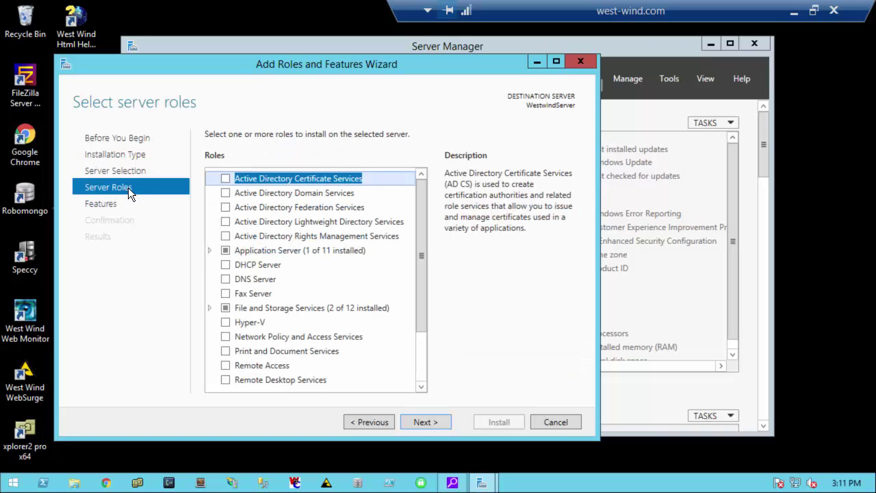
- Examine IIS 6 Metabase Compatibility in the Management Tools of the Web Server (IIS) role
scroll(313, 314, "down", 2)
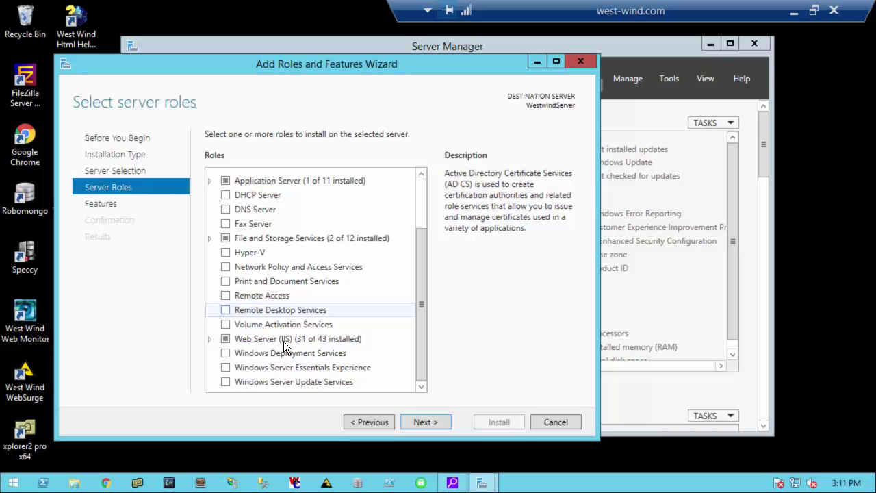
double_click(250, 340)
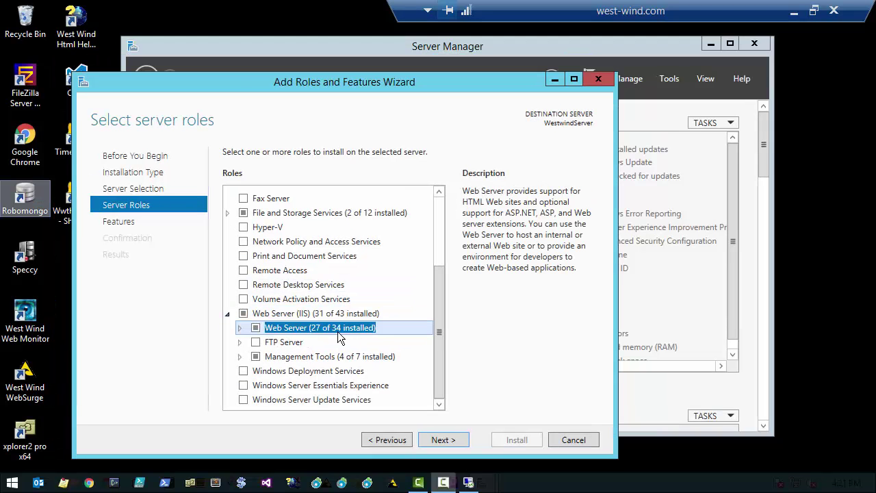
double_click(269, 357)
scroll(316, 358, "down", 2)
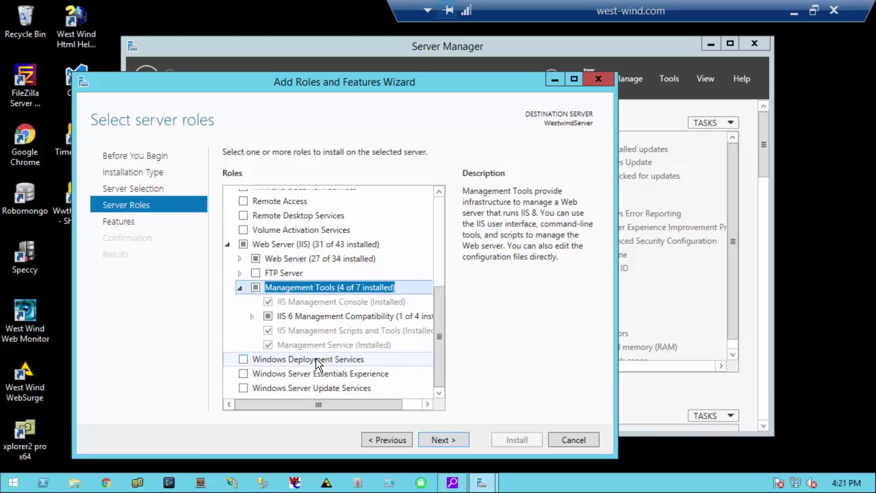
left_click(253, 316)
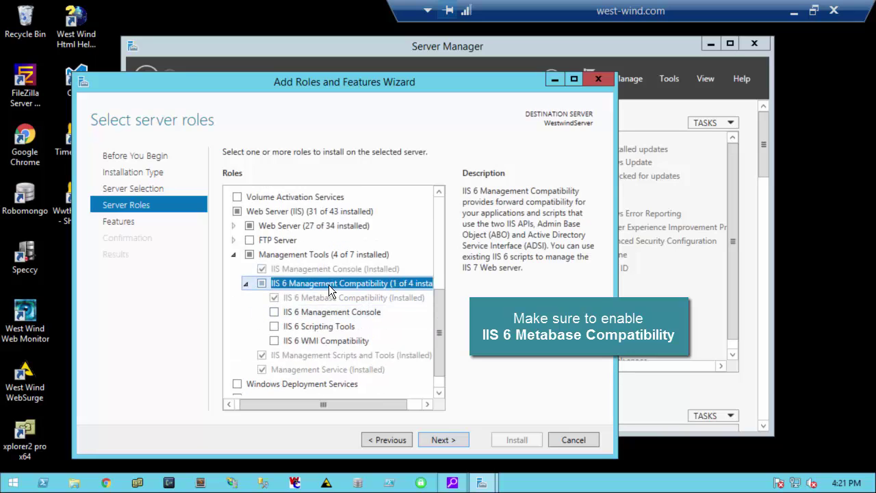
left_click(298, 301)
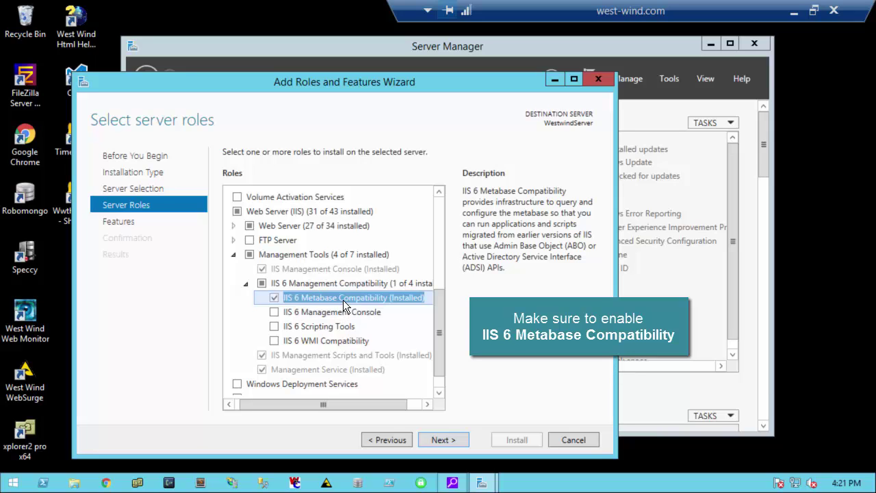
left_click(245, 282)
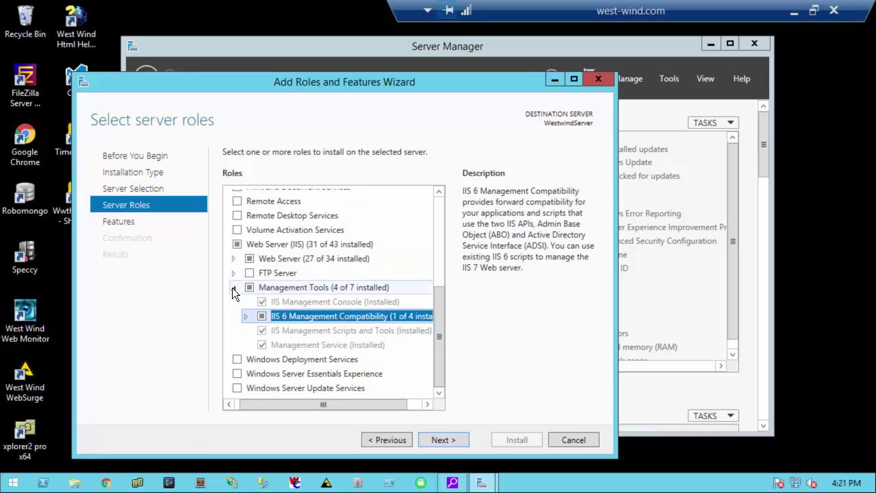
left_click(232, 288)
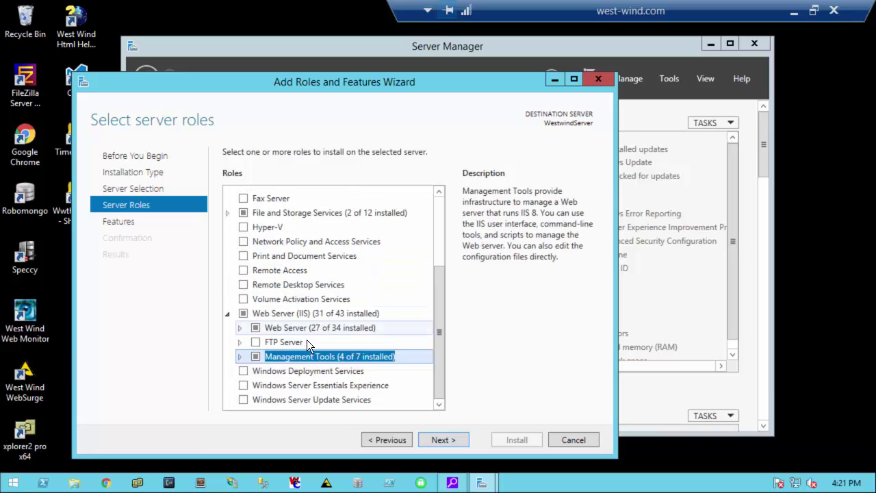
- Examine the Common HTTP Features and the Health and Diagnostics services of the Web Server role
left_click(239, 328)
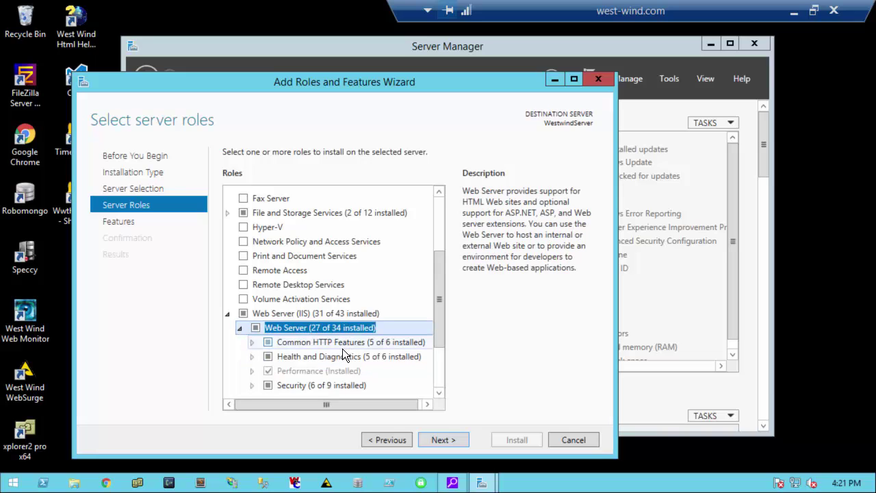
left_click(250, 342)
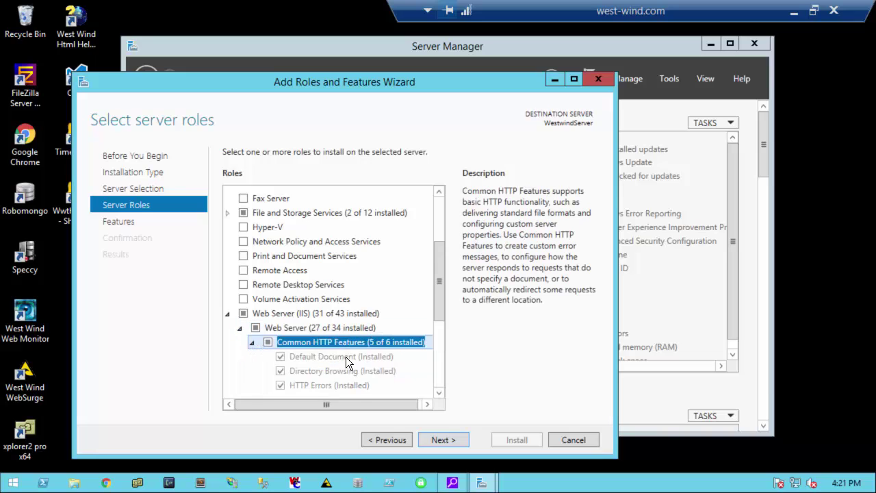
scroll(356, 361, "down", 3)
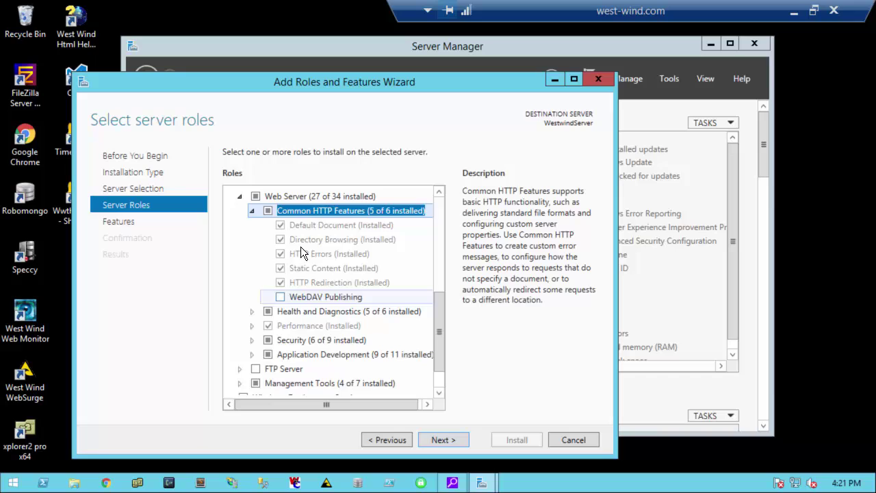
left_click(252, 210)
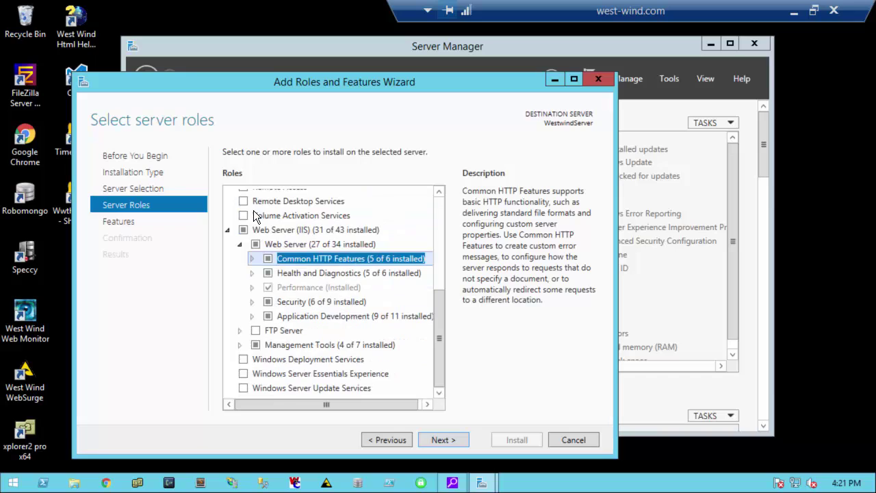
left_click(254, 272)
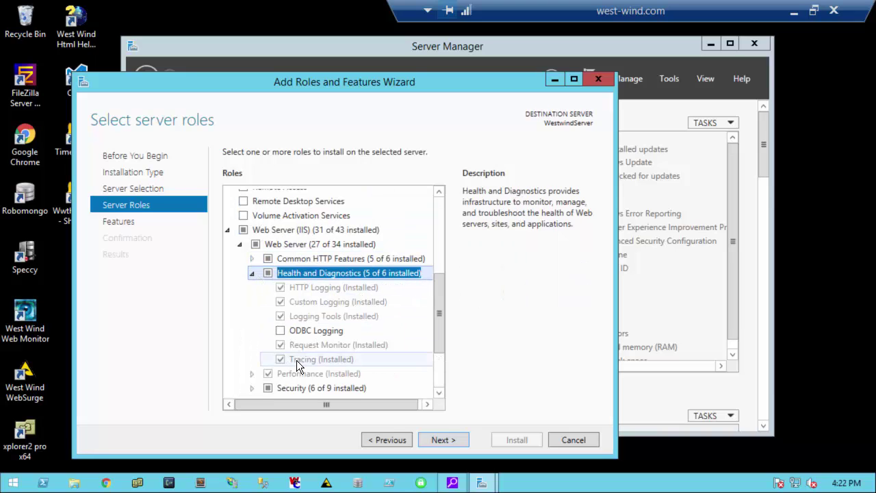
left_click(252, 272)
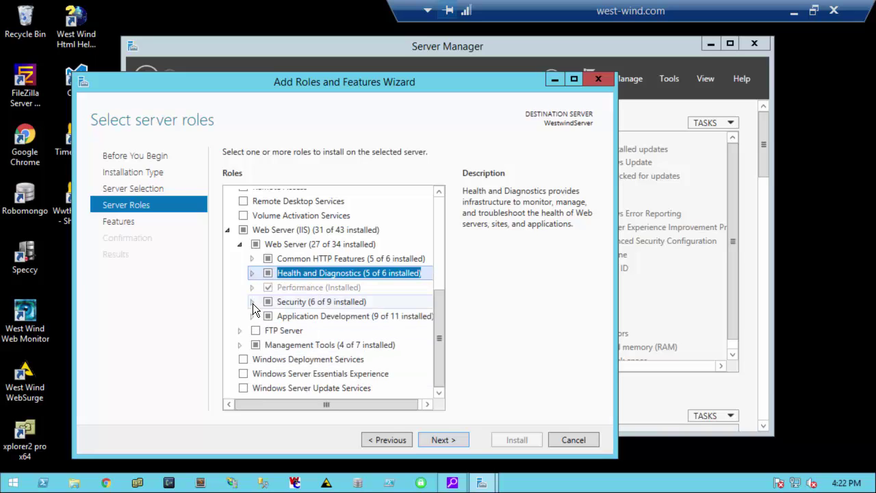
- Examine Basic Authentication, Windows Authentication and Centralized SSL Certificate Support in the Web Server's Security services
left_click(253, 302)
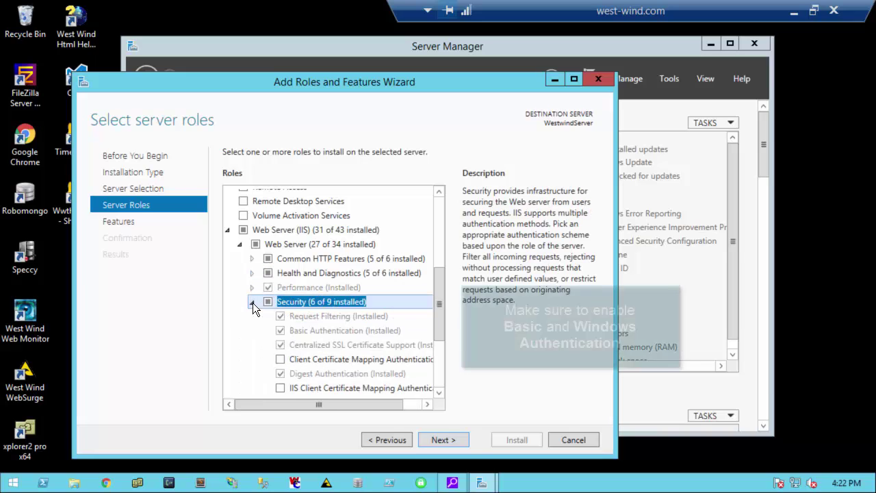
left_click(316, 333)
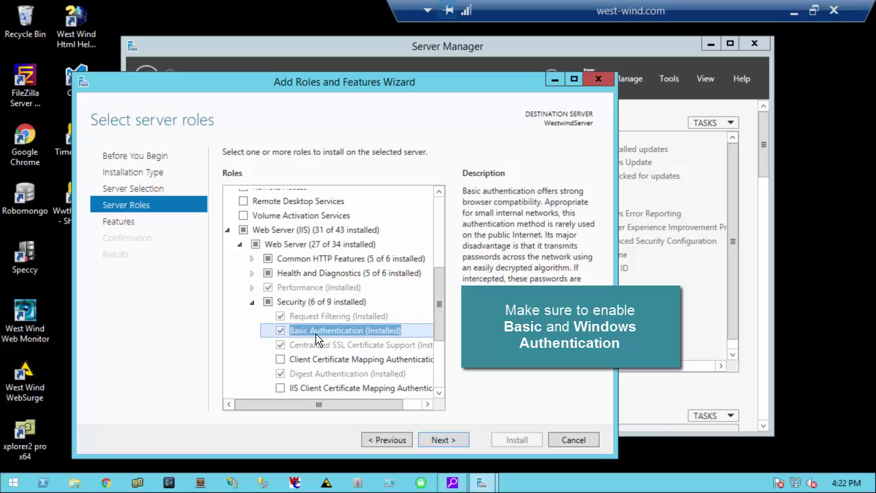
left_click_drag(440, 313, 441, 376)
left_click(326, 305)
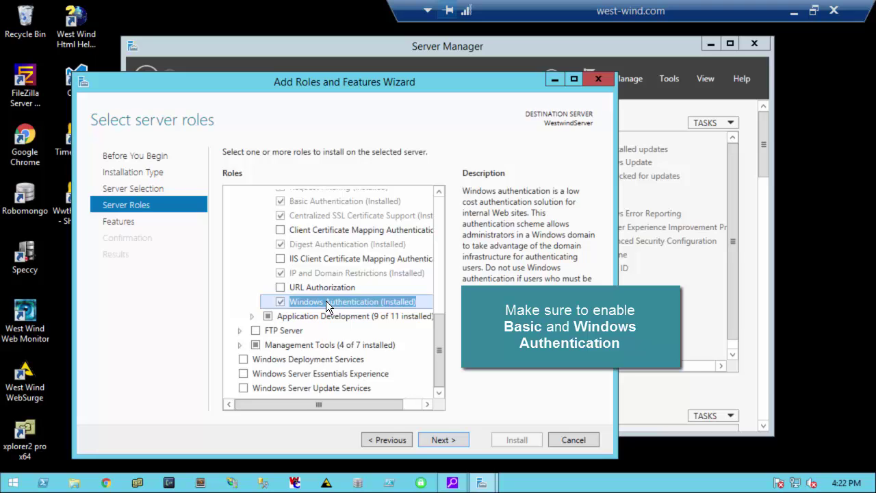
left_click(322, 215)
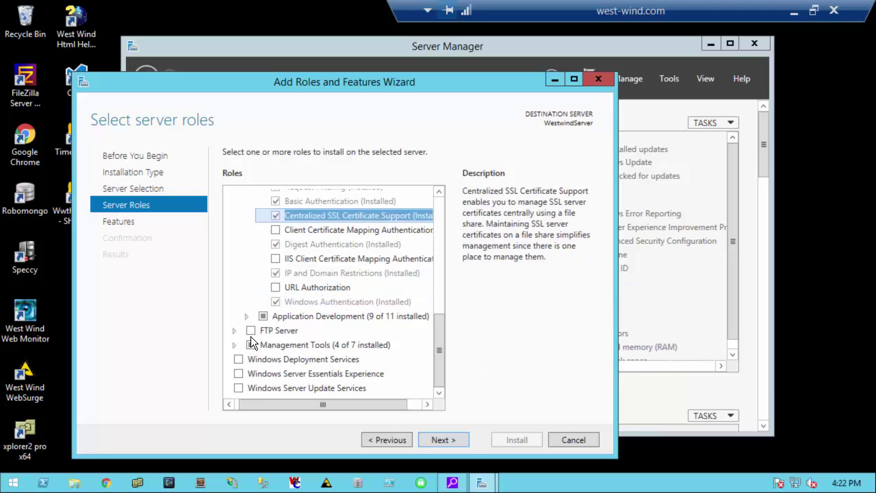
- Examine ASP.NET 4.5 and ISAPI Extensions in the Web Server's Application Development services and continue past the server roles
left_click(249, 316)
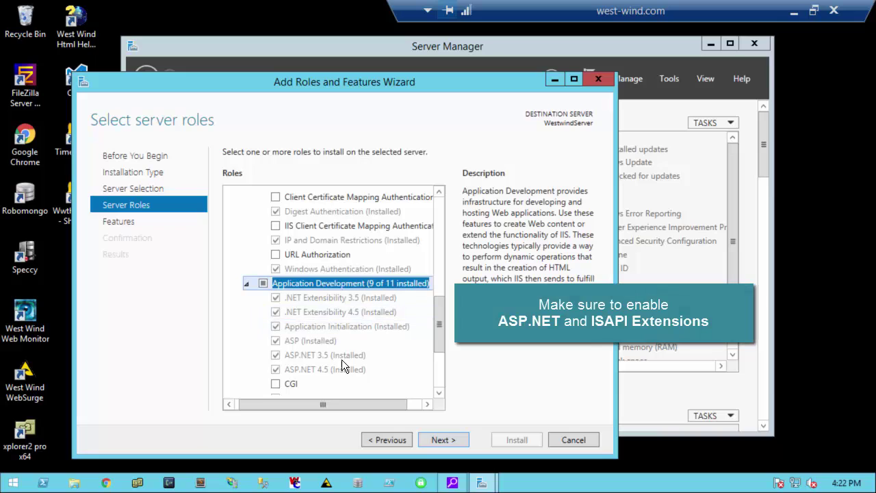
left_click(317, 370)
scroll(342, 364, "down", 3)
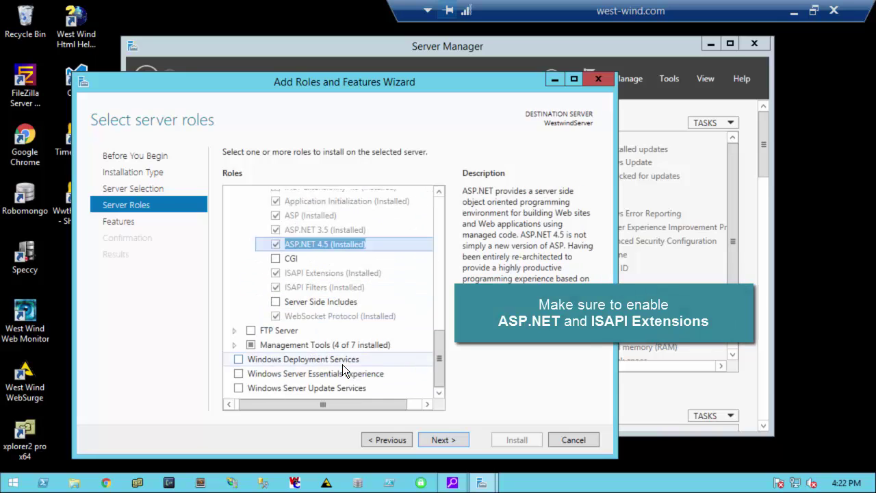
left_click(317, 274)
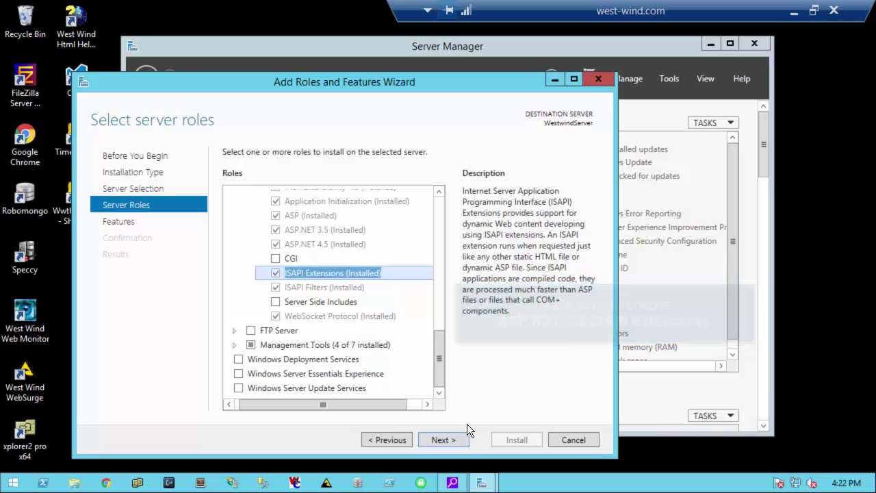
left_click(457, 442)
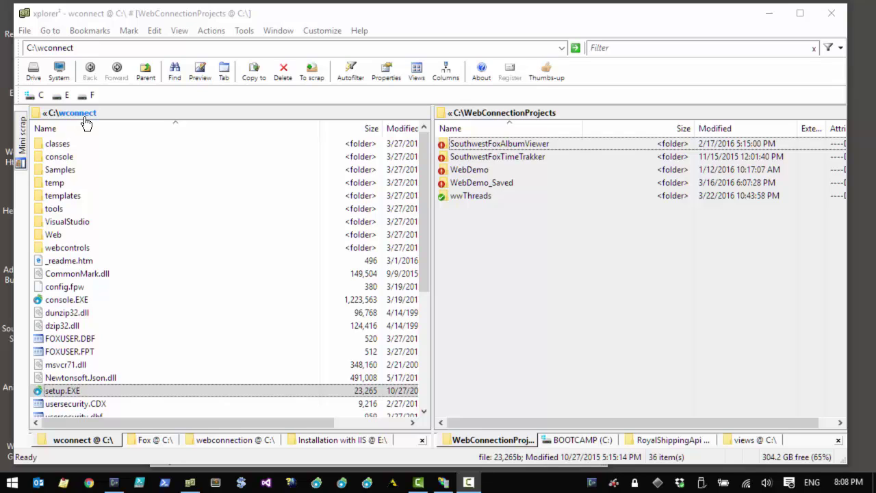
- Run setup.EXE from C:\wconnect with permission to make changes, and close the Web Connection help window
double_click(141, 390)
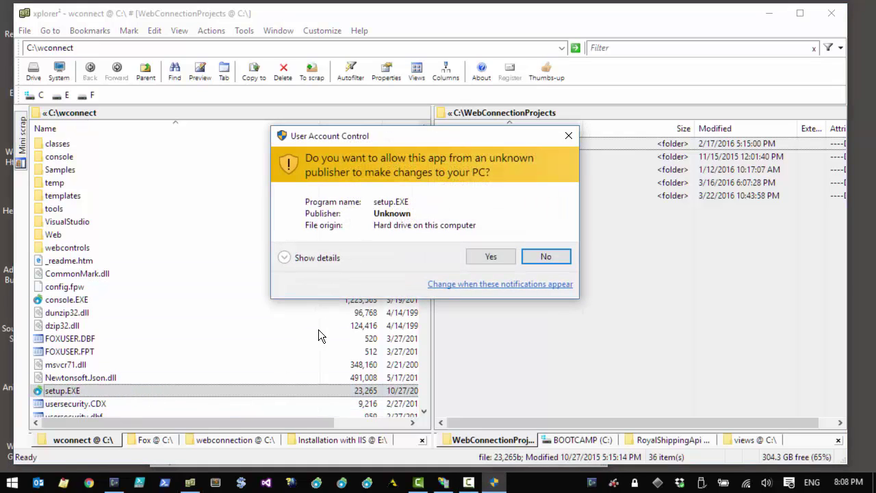
left_click(488, 257)
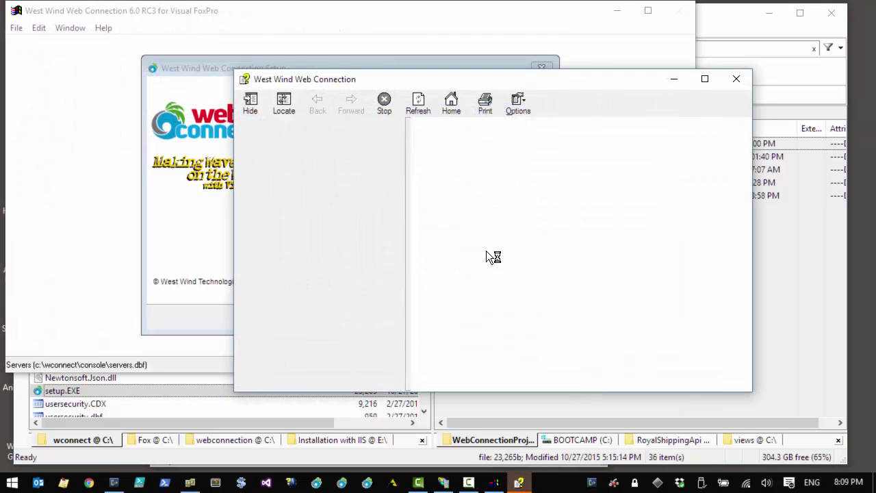
left_click_drag(358, 78, 419, 103)
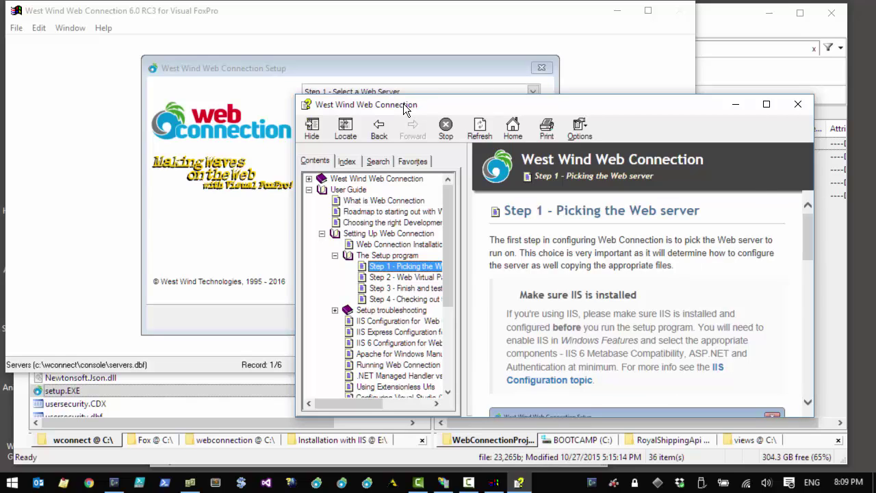
key("alt+F4")
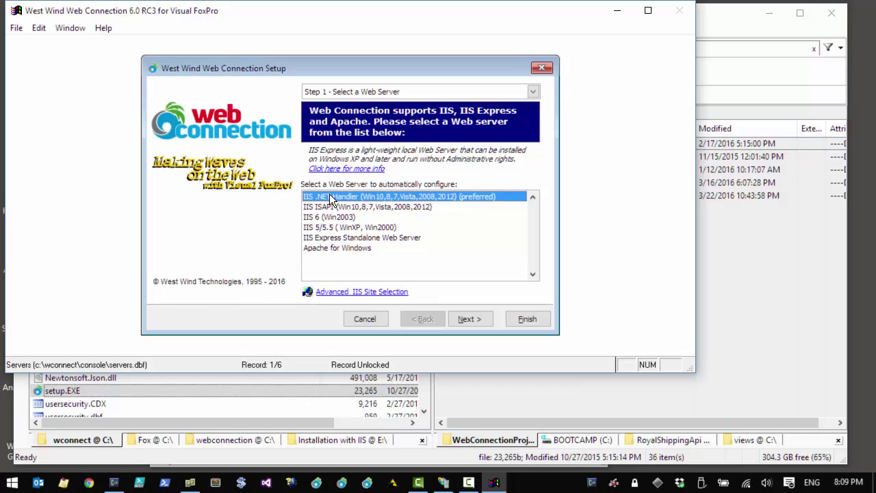
- Choose Default Web Site on localhost for the preferred IIS .NET Handler and accept the wconnect web files and virtual paths
left_click(405, 293)
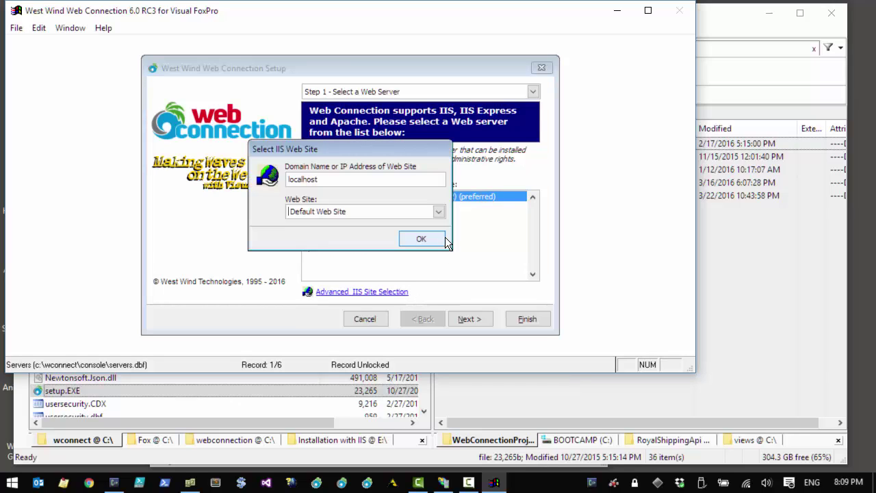
left_click(439, 212)
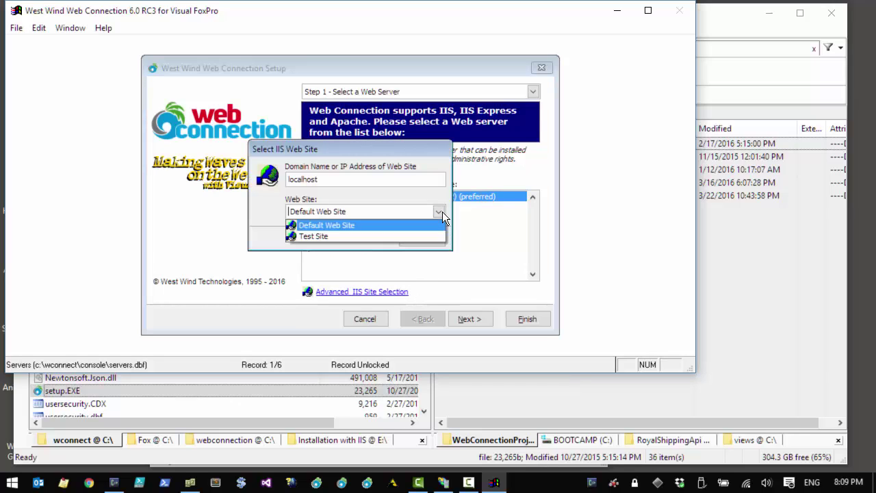
left_click(356, 226)
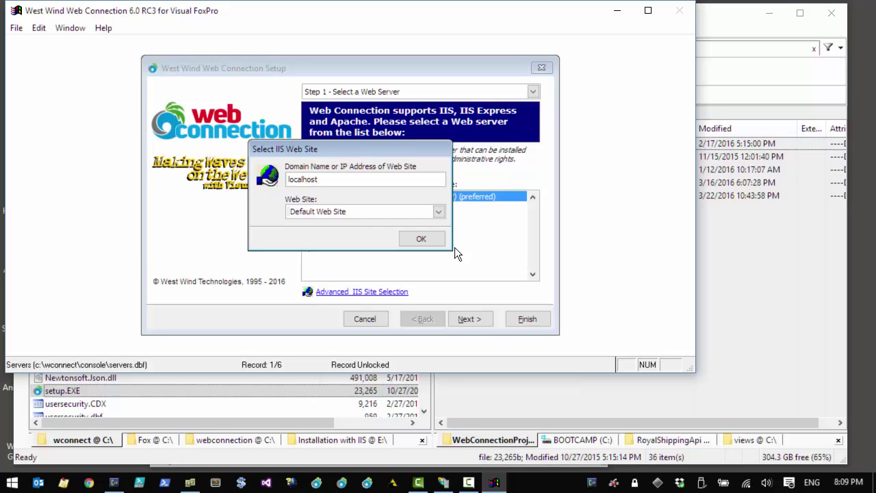
left_click(421, 239)
left_click(470, 319)
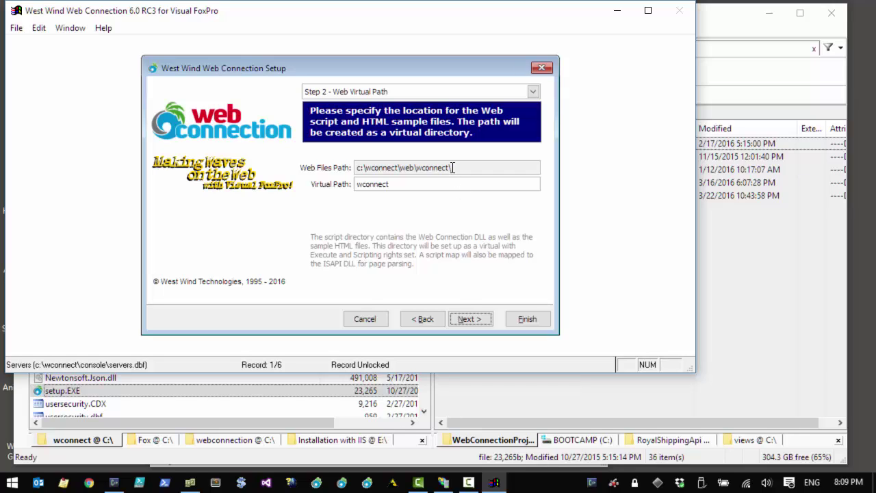
left_click_drag(453, 168, 342, 175)
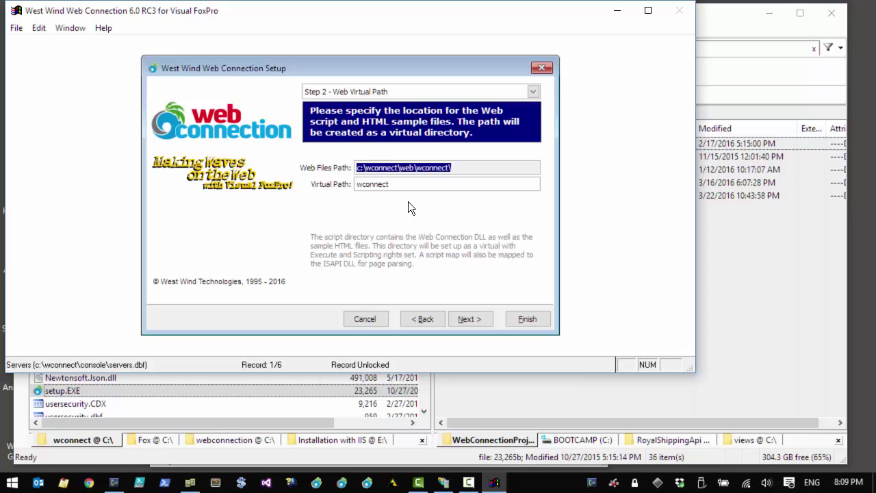
left_click(490, 322)
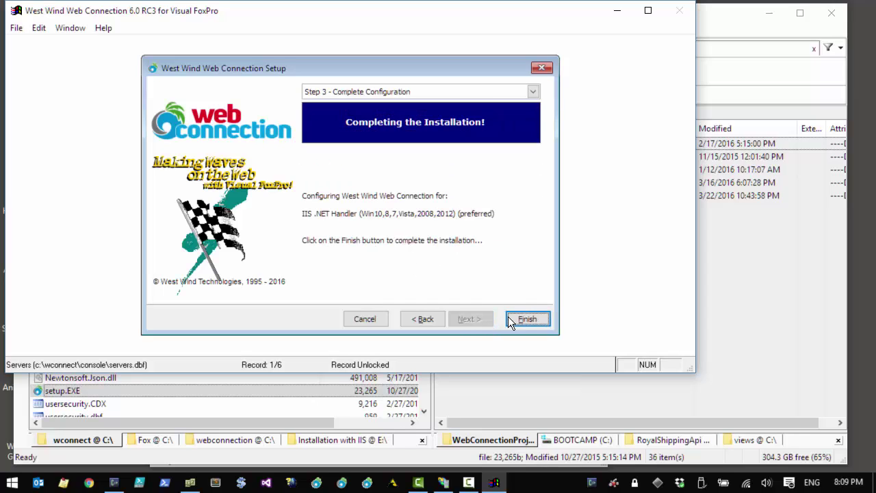
- Complete the Web Connection installation, accepting the PostScript driver for PDF output and the desktop shortcut
left_click(528, 321)
left_click(548, 293)
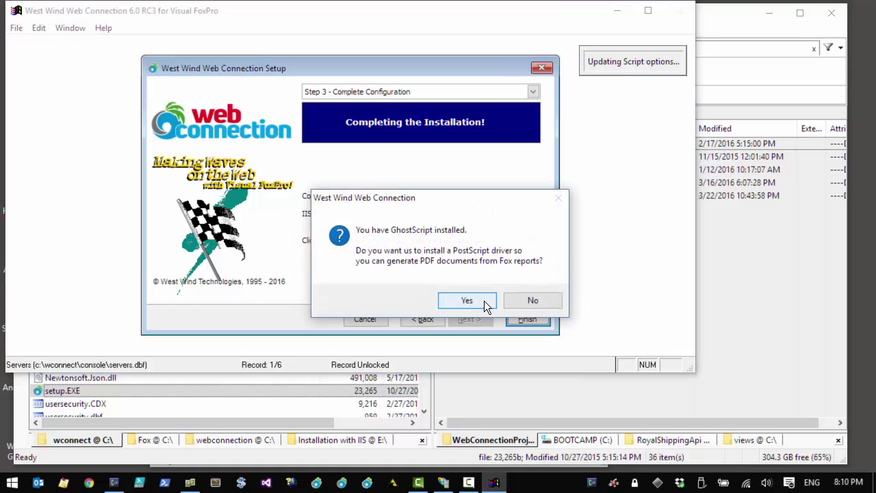
left_click(485, 300)
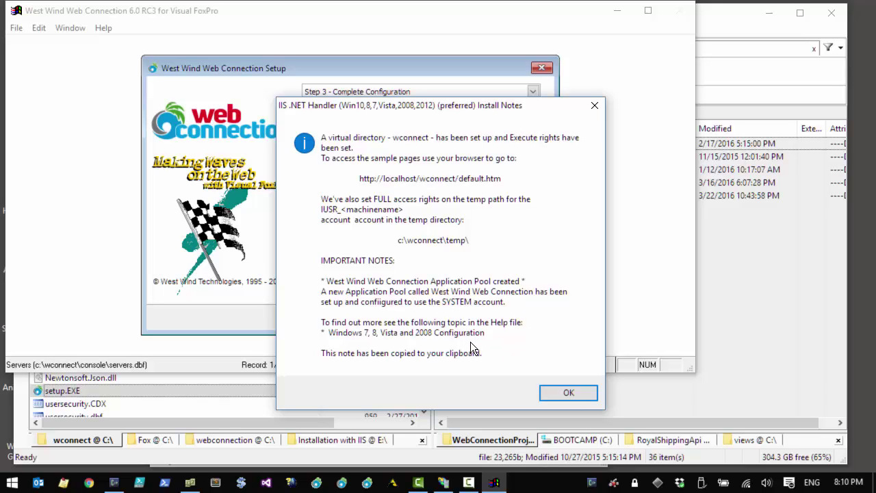
left_click(571, 393)
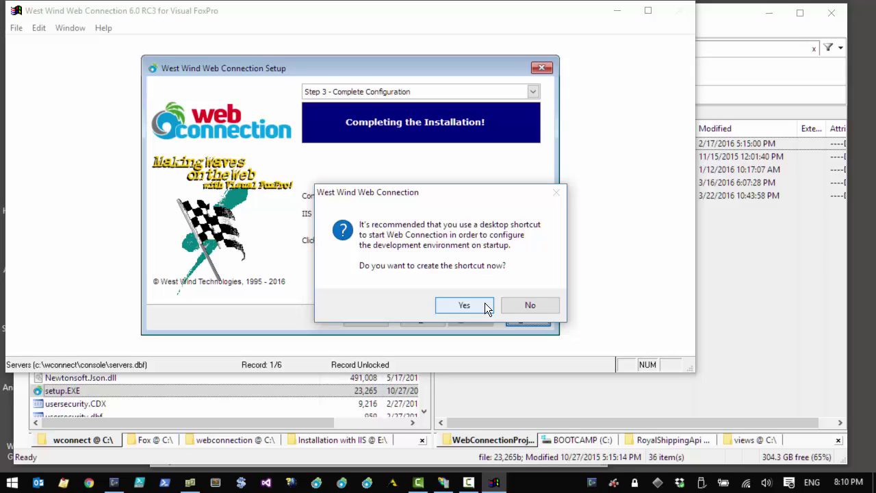
left_click(464, 305)
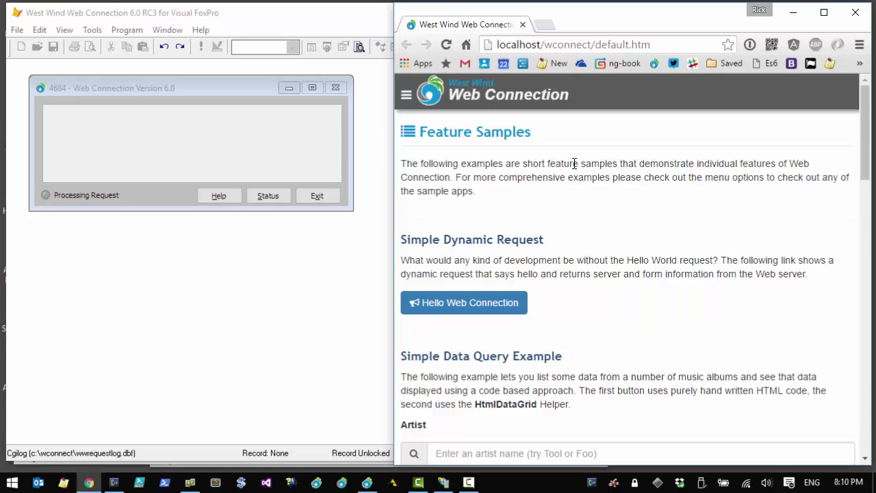
- Examine the address and the available examples of the Feature Samples page at localhost/wconnect/default.htm
left_click(450, 44)
left_click(446, 44)
left_click_drag(498, 44, 668, 49)
left_click(547, 45)
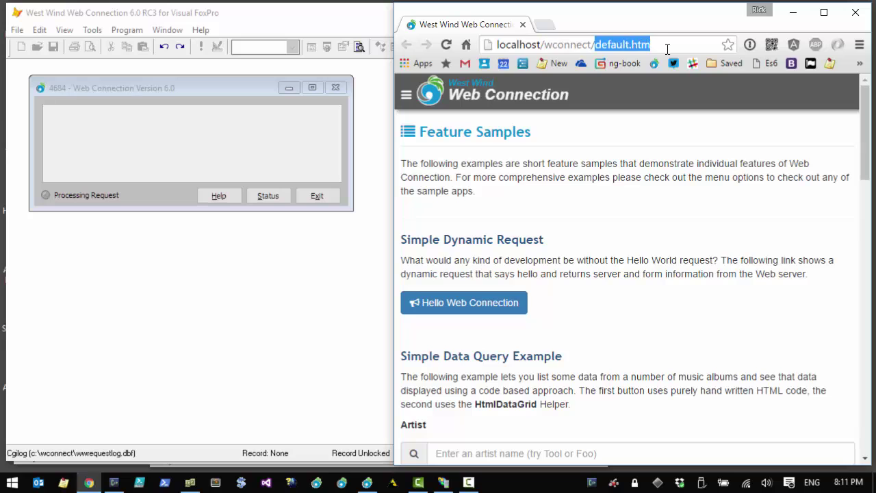
left_click(562, 237)
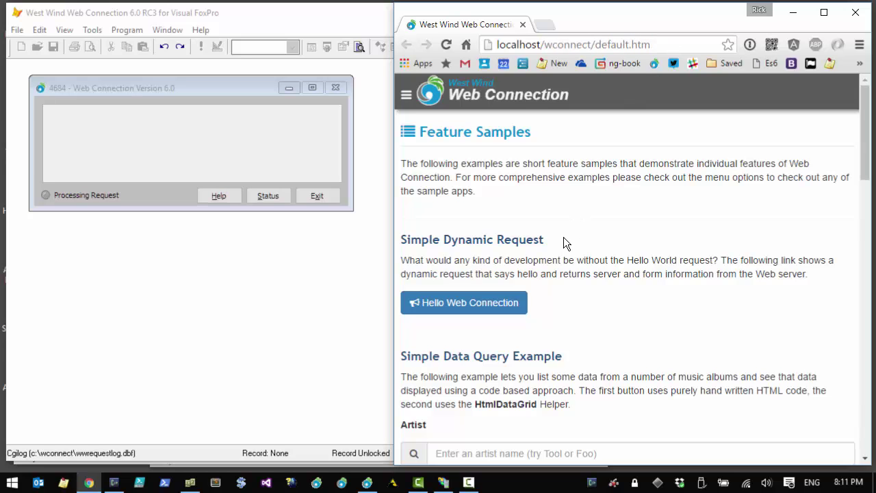
scroll(554, 279, "down", 5)
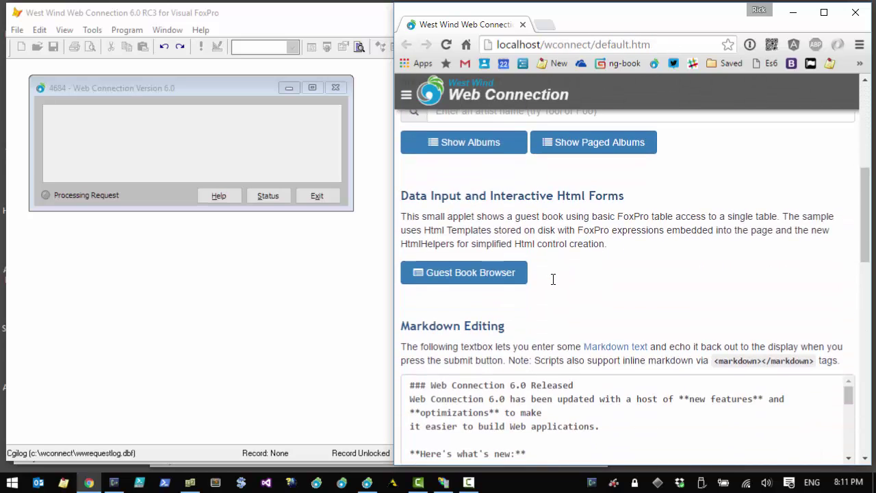
scroll(552, 279, "up", 4)
scroll(552, 279, "up", 1)
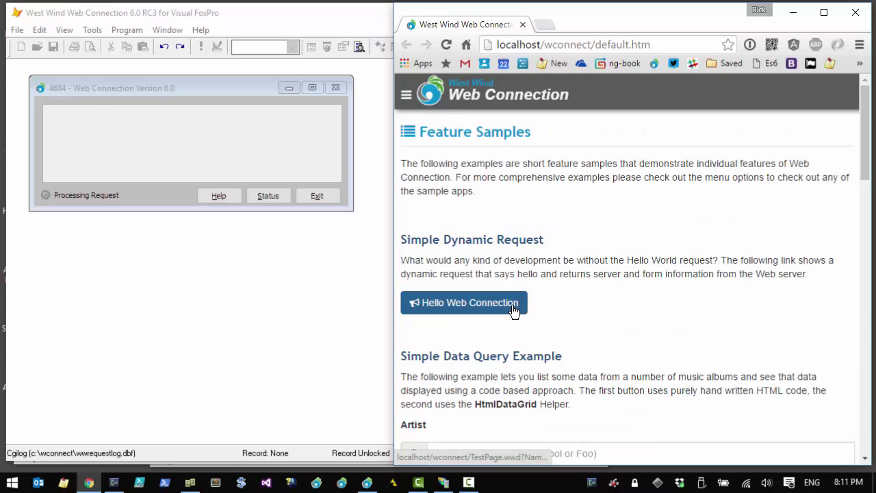
- Run the Hello Web Connection sample and inspect the host, virtual directory and .wwd script parts of its URL
left_click(513, 304)
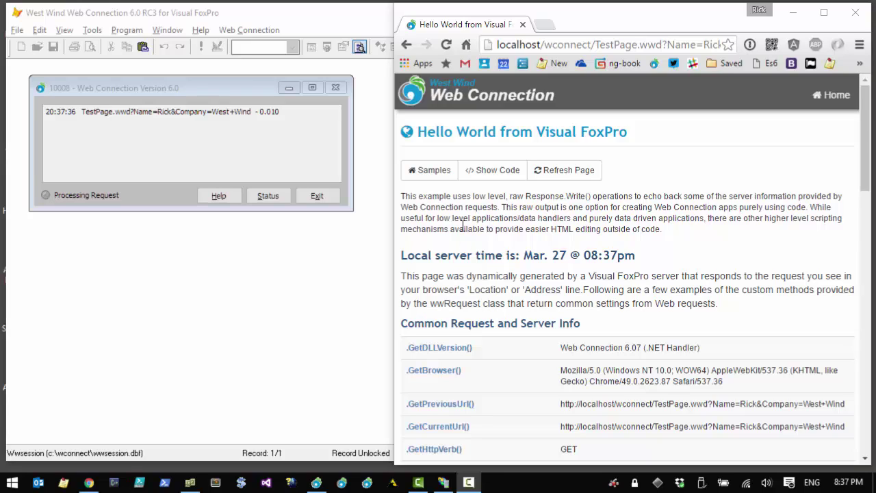
left_click_drag(497, 45, 541, 44)
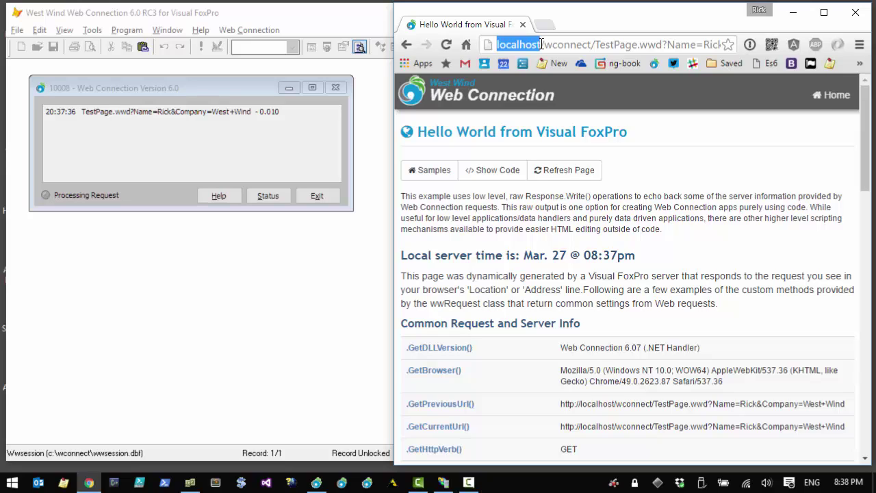
left_click_drag(545, 44, 592, 45)
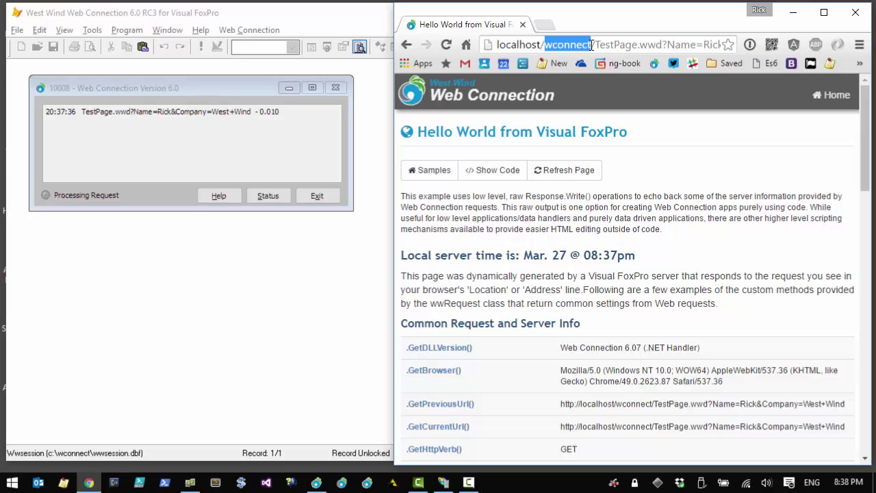
left_click_drag(595, 45, 662, 44)
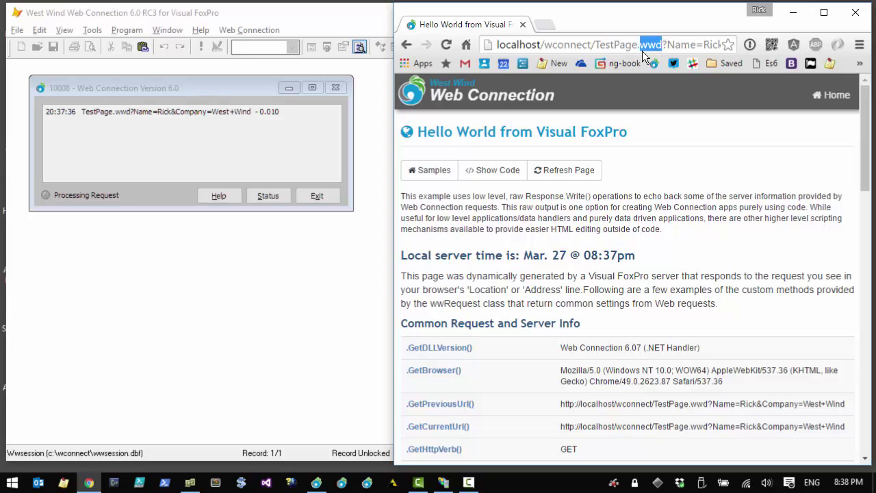
- Check the TestPage.wwd request in the Web Connection server window's log, and reload the sample page twice in Chrome
left_click(142, 132)
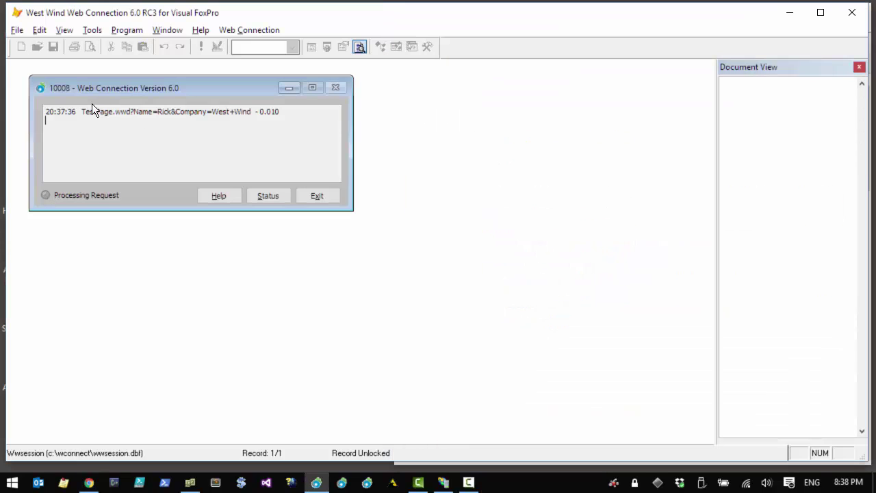
left_click(81, 112)
left_click_drag(82, 112, 133, 114)
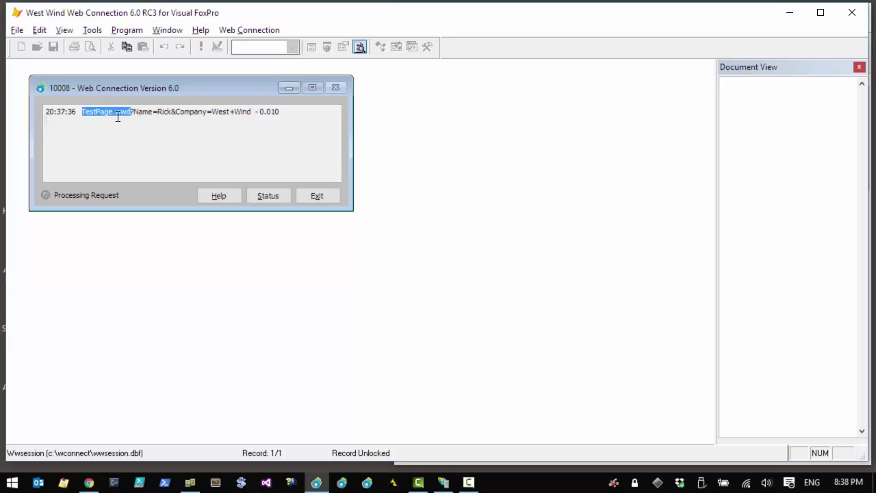
key("alt+Tab")
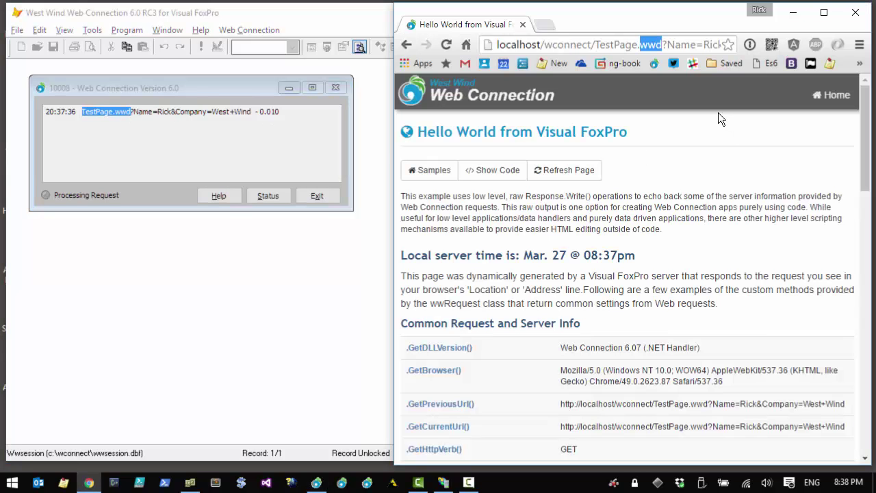
left_click(596, 177)
left_click(596, 177)
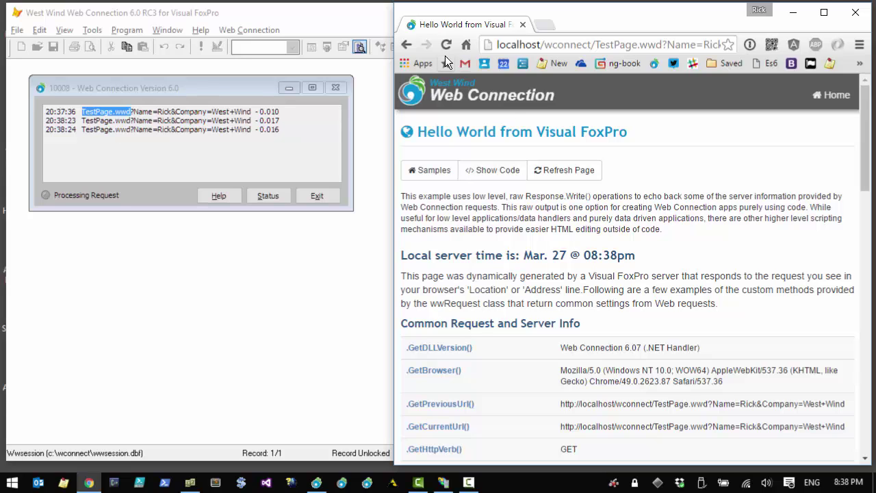
- Return to the feature samples, show the albums, and compare ShowAlbums.wwd in the URL with the server window's log
left_click(410, 46)
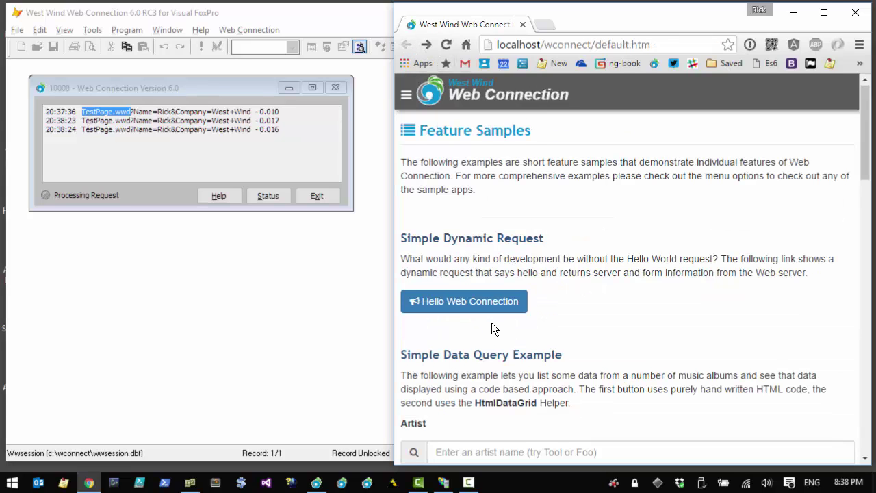
scroll(491, 323, "down", 2)
left_click(487, 352)
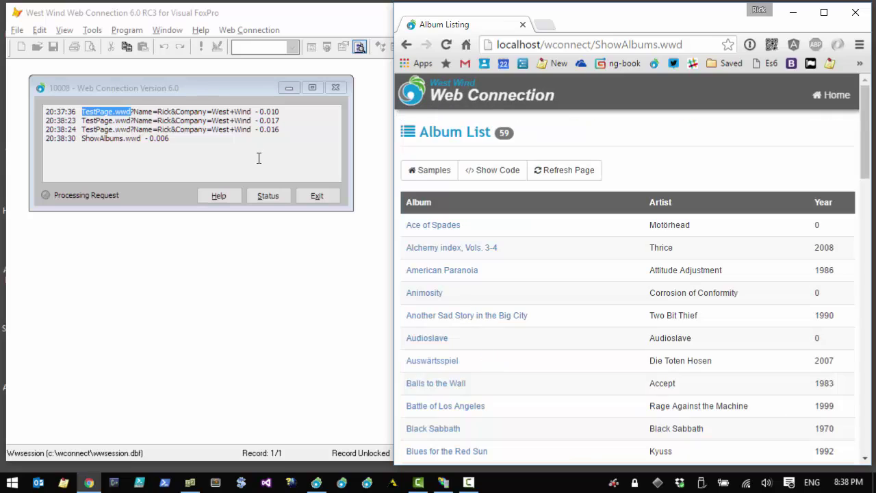
left_click_drag(596, 45, 683, 44)
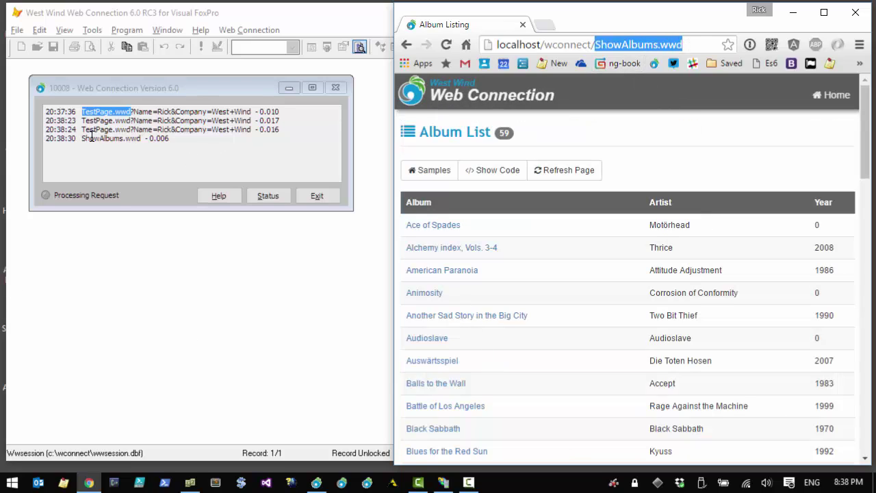
left_click(91, 135)
left_click_drag(82, 139, 141, 139)
key("alt+Tab")
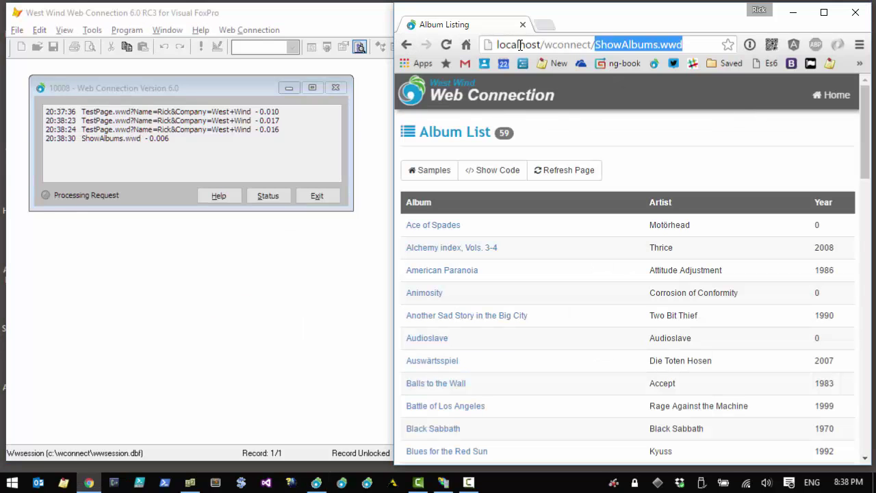
- Go back to the feature samples and run the Hello Web Connection sample again
left_click(408, 44)
left_click(482, 164)
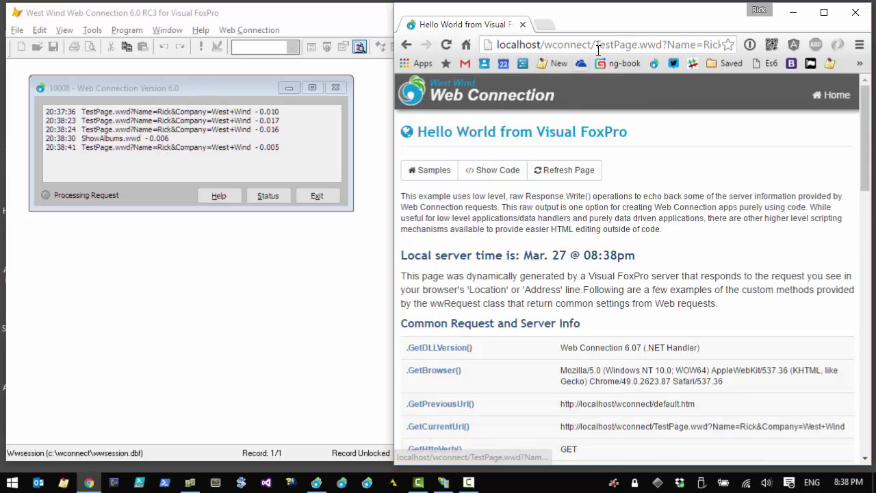
- Check the URL's .wwd extension, and switch to IIS Manager to look through the Default Web Site, wconnect application and application pools
left_click_drag(639, 45, 662, 45)
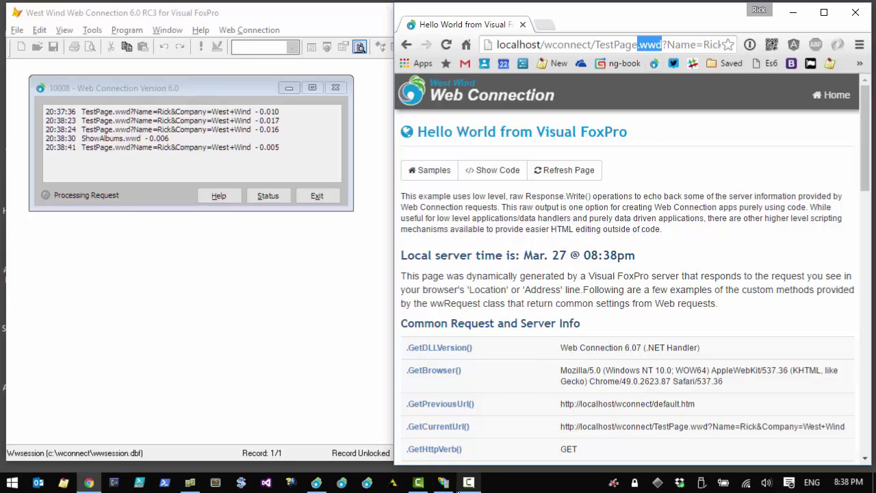
left_click(443, 484)
left_click(148, 182)
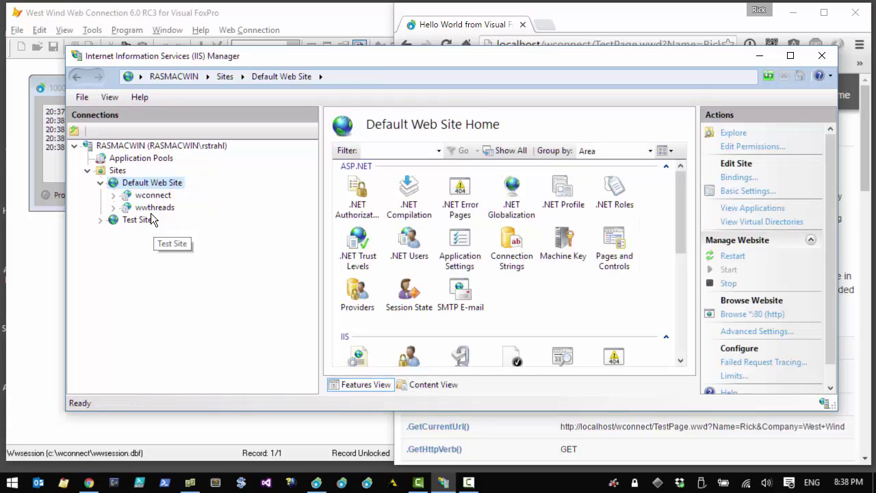
left_click(142, 197)
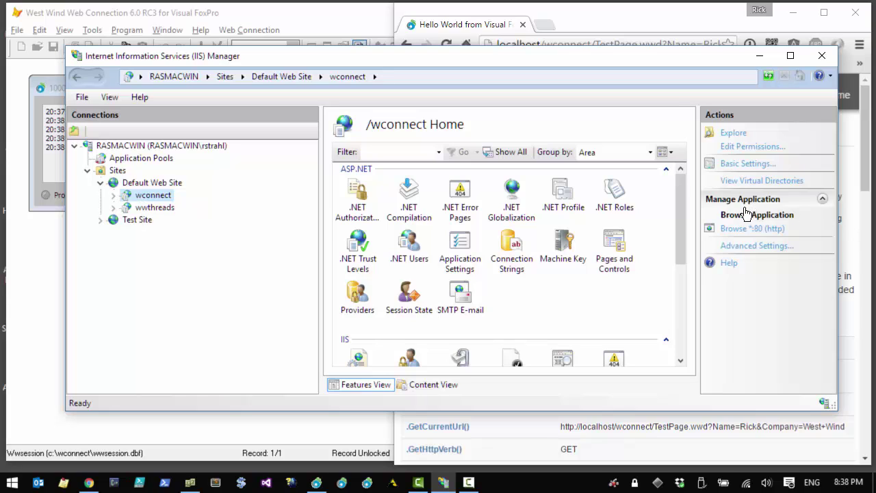
left_click(127, 159)
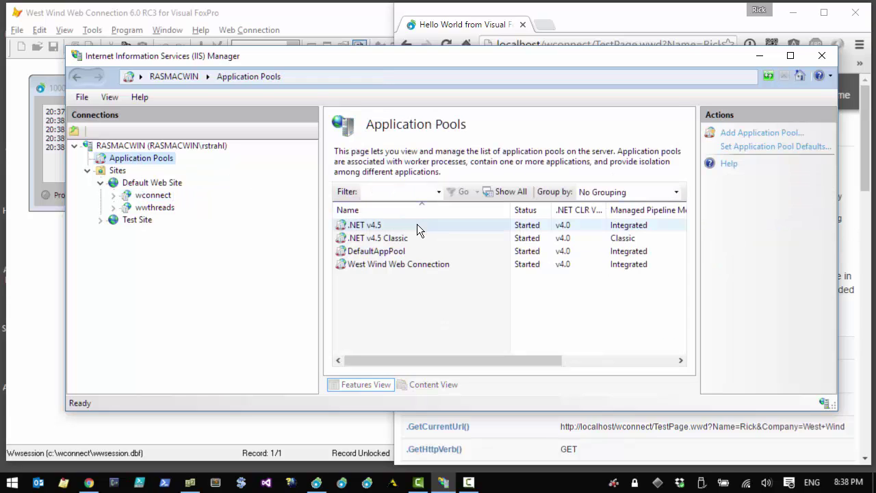
left_click(161, 195)
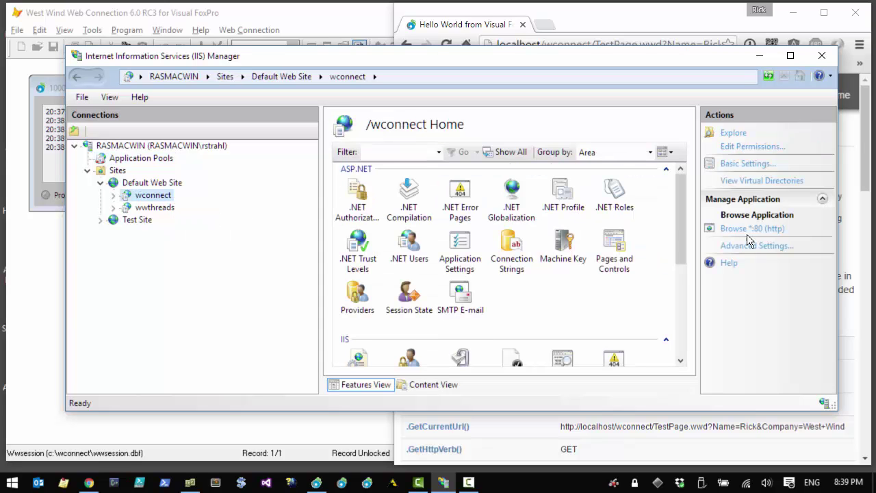
- Review the application pool and physical path in the wconnect application's basic settings, and close them without changes
left_click(745, 165)
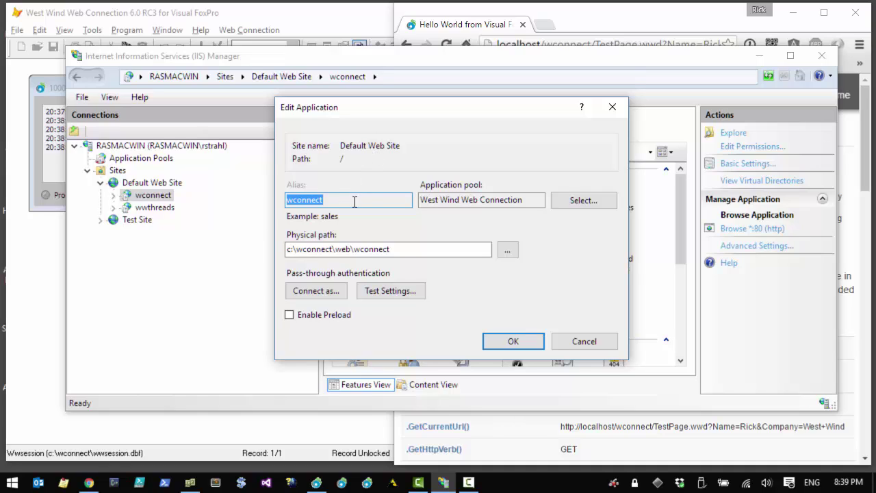
left_click(525, 203)
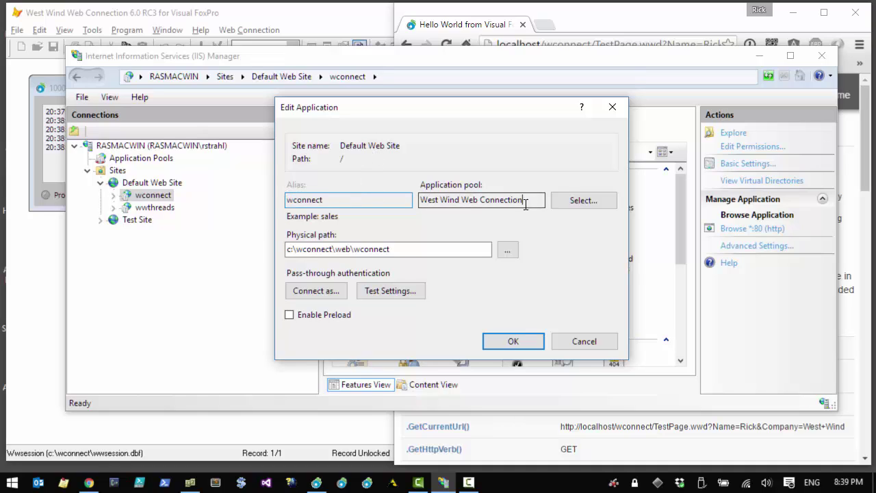
left_click_drag(526, 203, 401, 196)
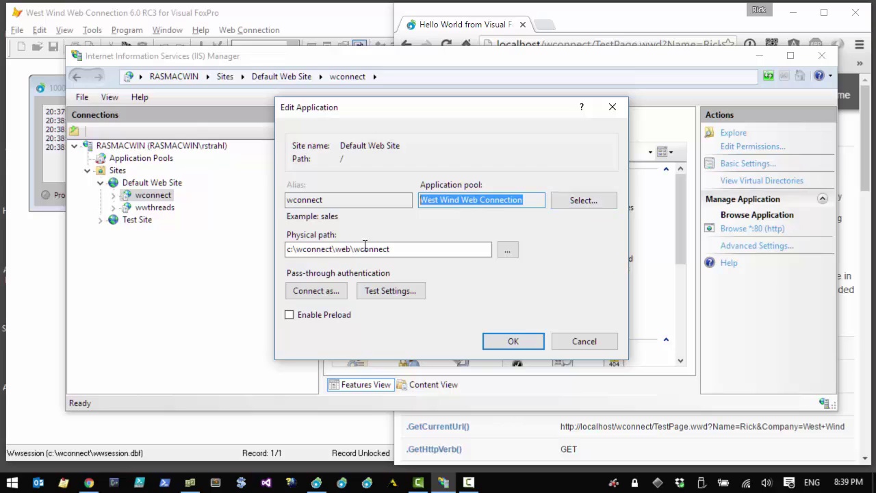
left_click_drag(407, 249, 260, 244)
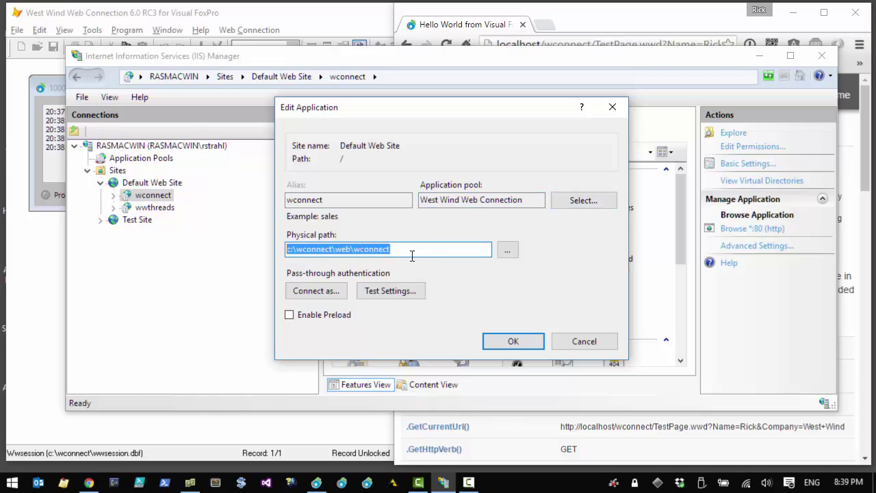
left_click(514, 342)
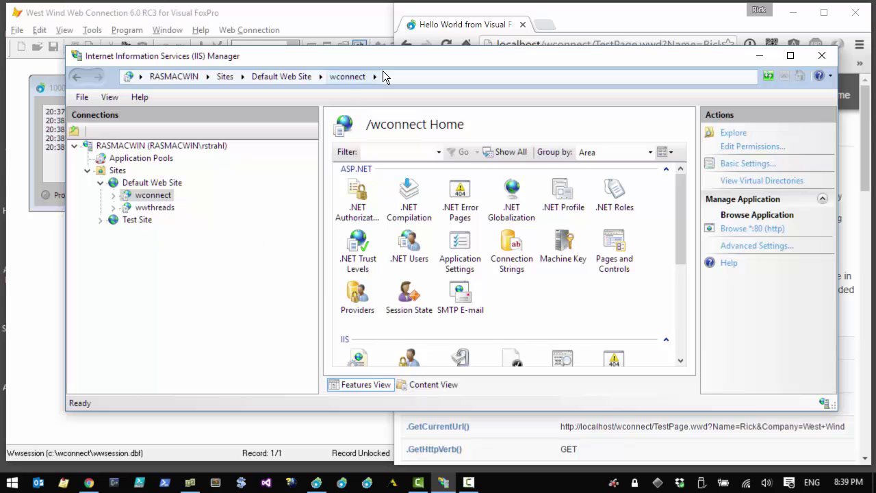
- Move the IIS Manager window clear of Chrome's address and compare the localhost/wconnect part of the URL with the wconnect application
left_click_drag(400, 57, 395, 105)
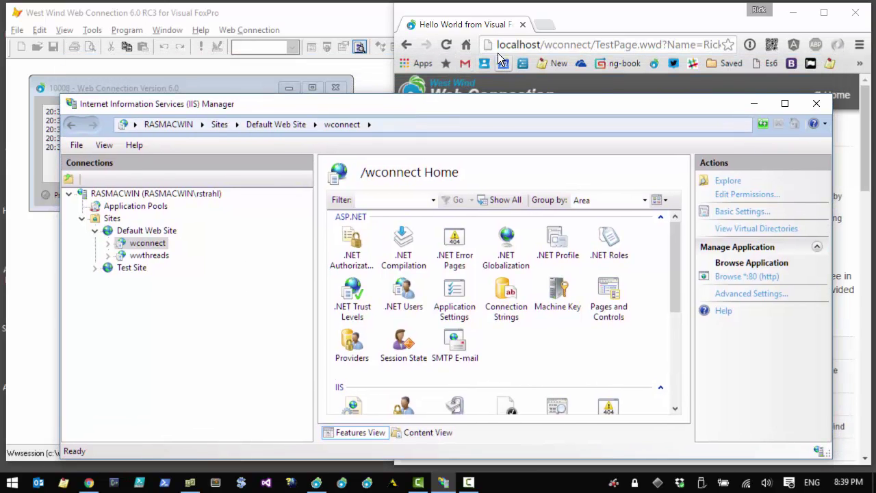
left_click(494, 43)
left_click(499, 44)
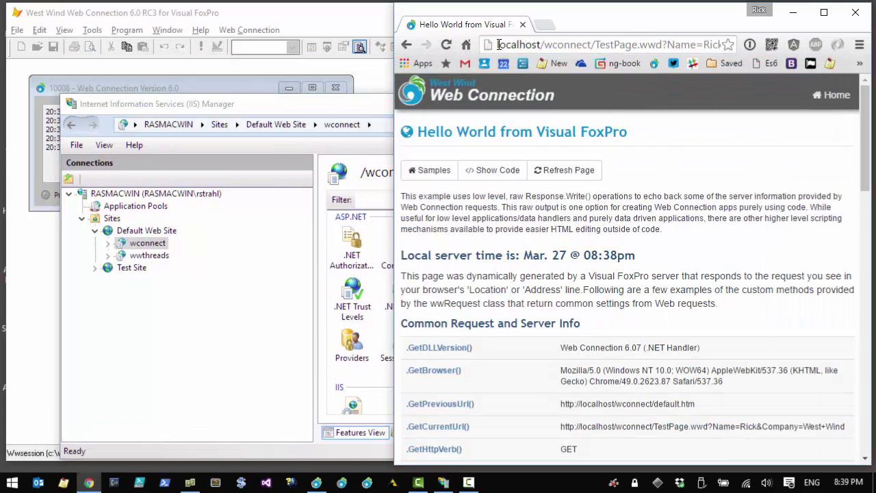
left_click_drag(500, 45, 591, 46)
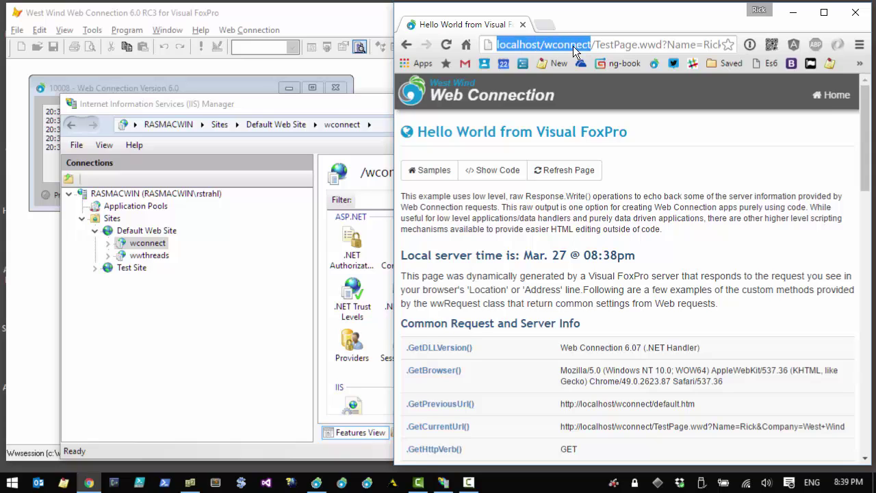
- Return to IIS Manager, show the wconnect application's handler mappings, and select the .wwd_wconnect-module mapping
key("alt+Tab")
scroll(643, 309, "down", 5)
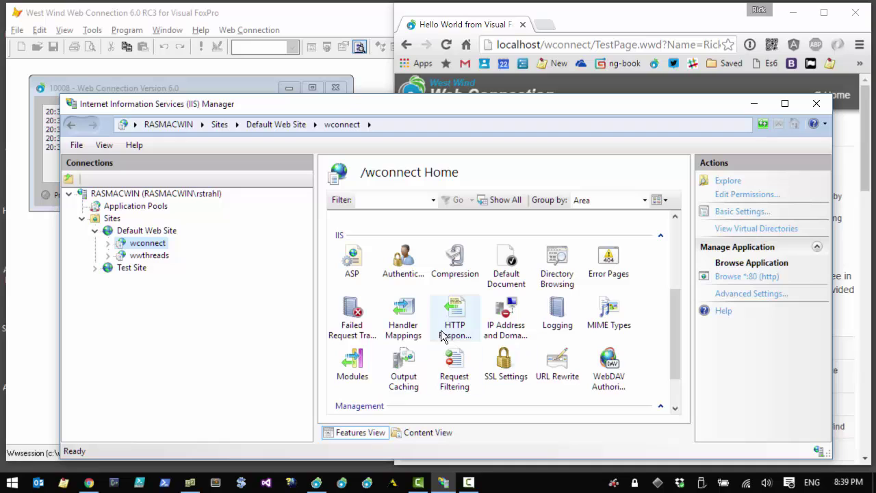
double_click(406, 312)
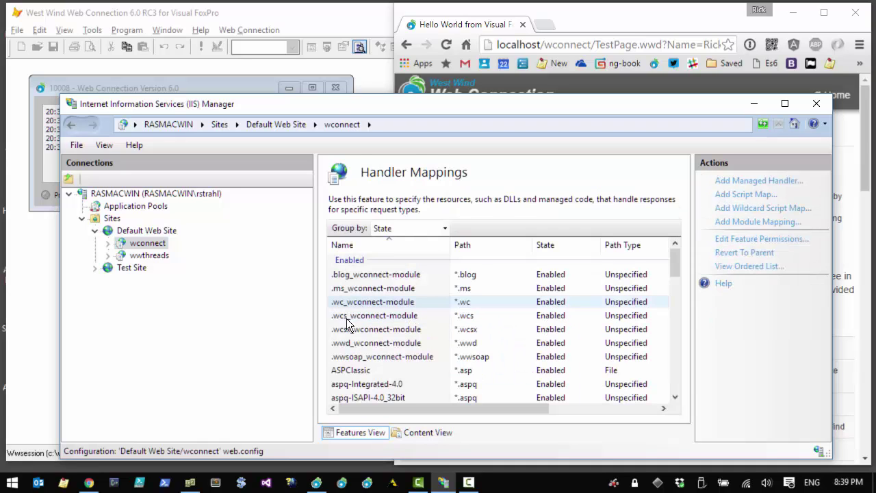
left_click(355, 346)
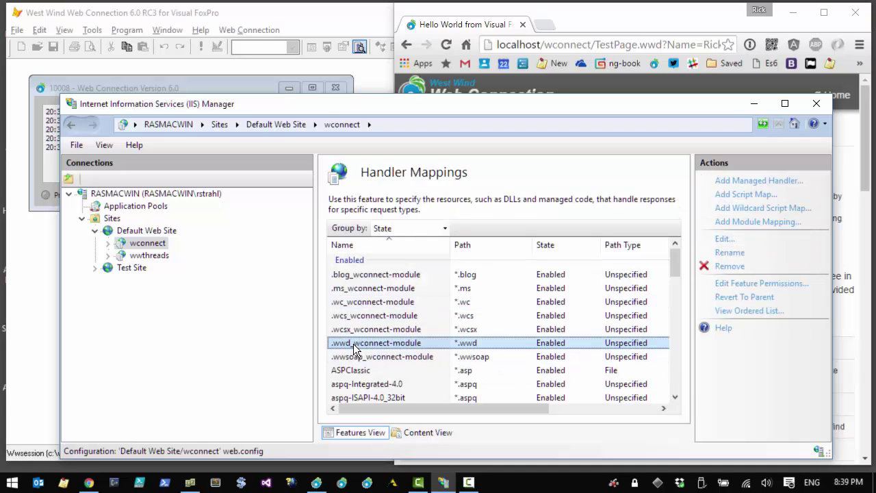
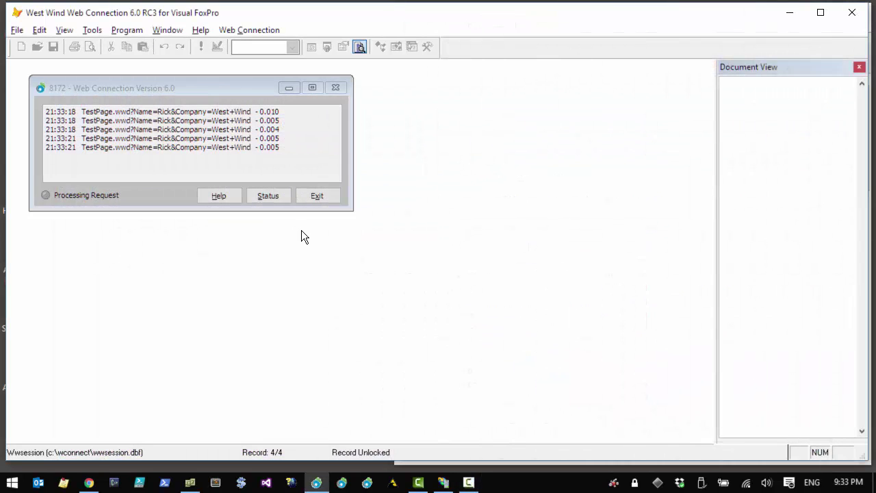
- Shut down the running Web Connection server and quit Visual FoxPro
left_click(338, 201)
type("quit")
key("BackSpace")
key("BackSpace")
type("it")
key("Return")
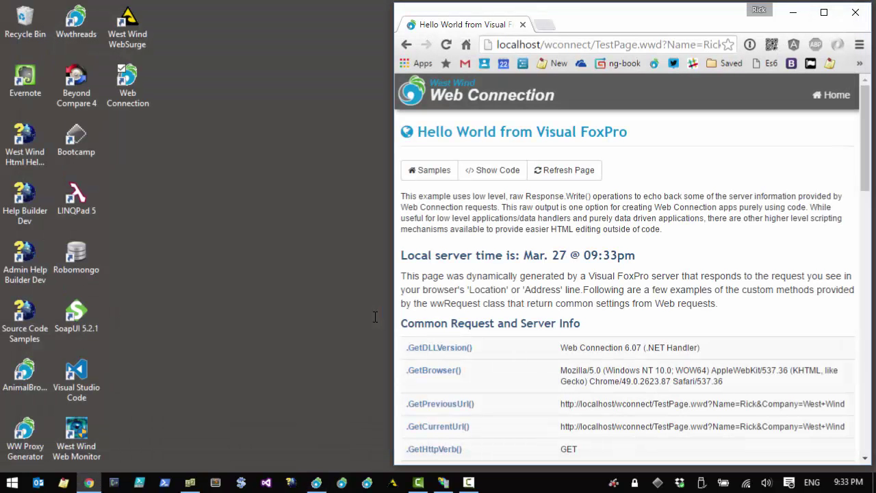
- Launch Web Connection from its desktop shortcut, check the current directory with CD, and start the server with DO wcdemoMain.prg
left_click(140, 88)
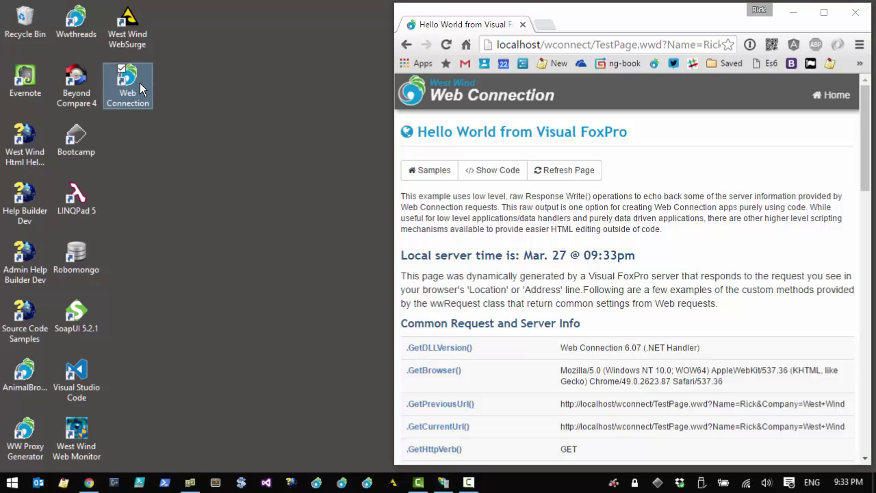
type("CD")
key("Return")
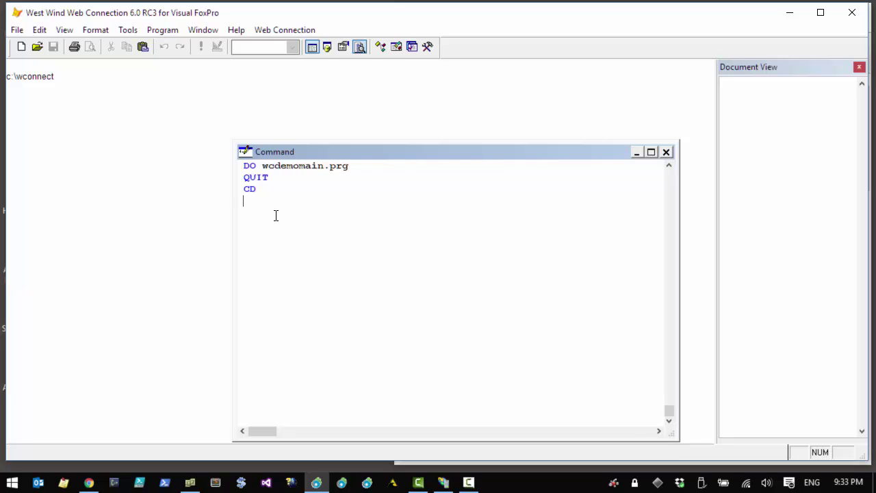
type("do wcdemoMain.prg")
key("Return")
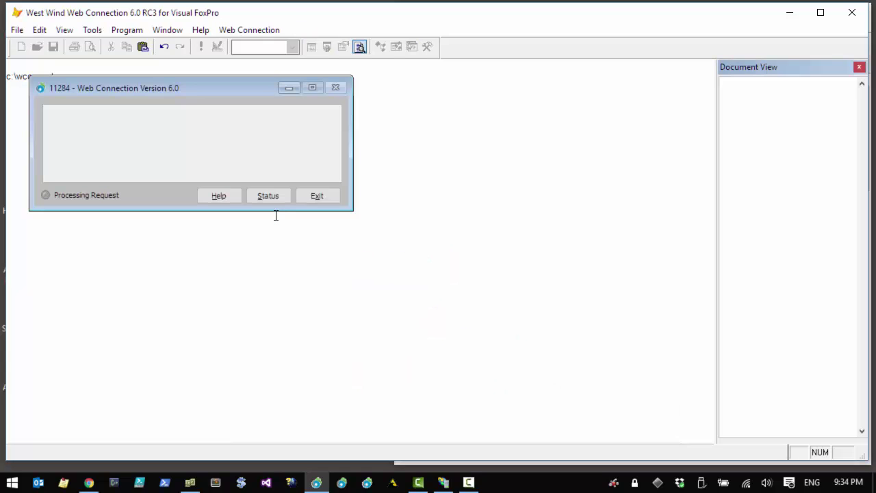
- Switch to Chrome, reload the Hello World sample page four times, and inspect the TestPage name and .wwd extension in its URL
key("alt+Tab")
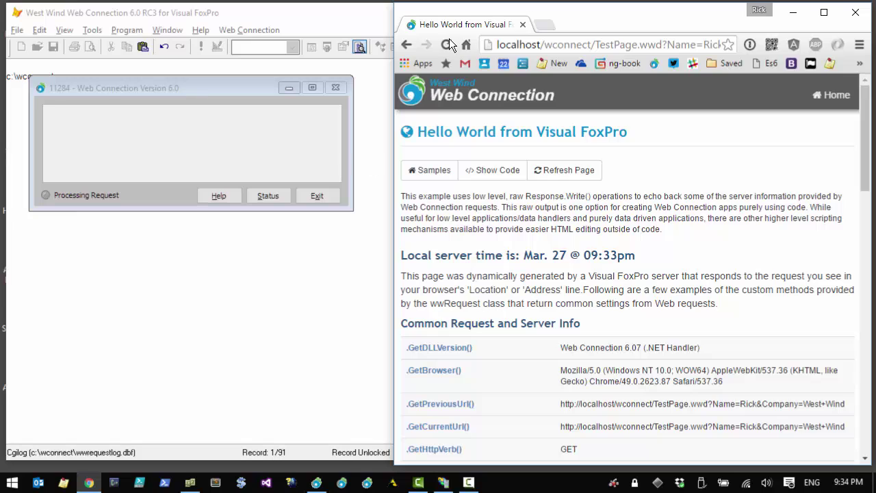
left_click(449, 44)
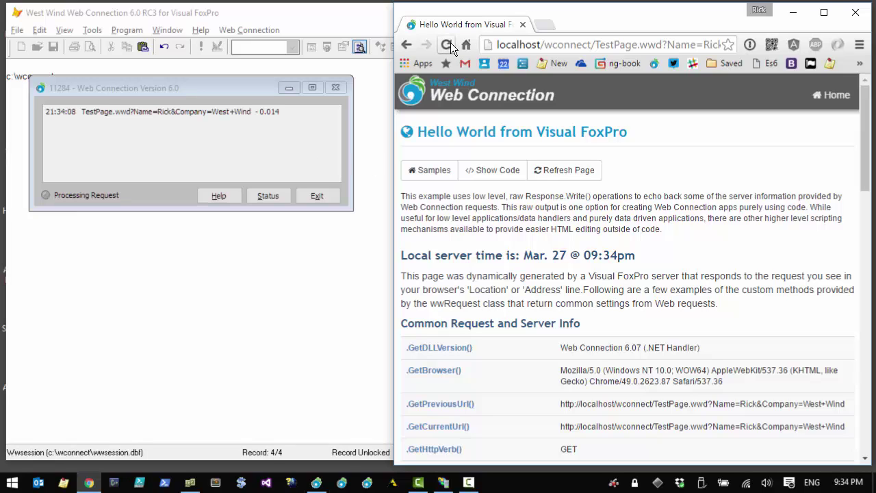
left_click(446, 44)
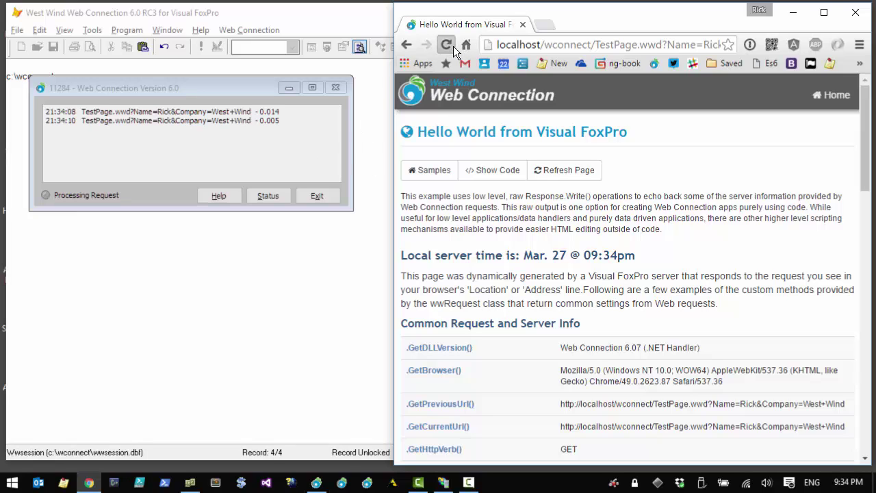
left_click(446, 44)
left_click(446, 44)
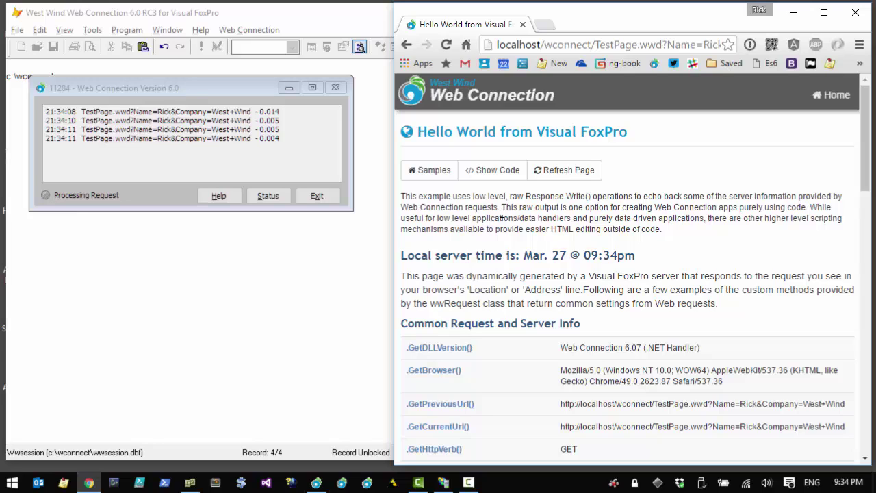
left_click_drag(638, 45, 662, 45)
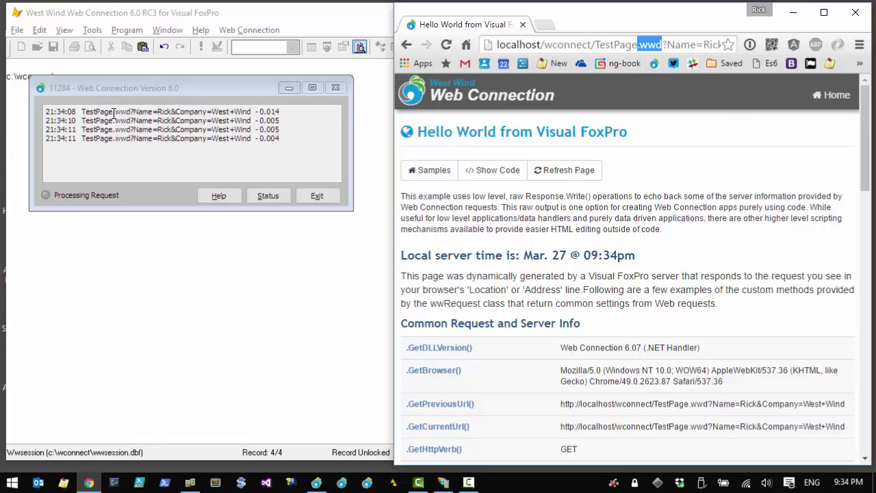
double_click(606, 44)
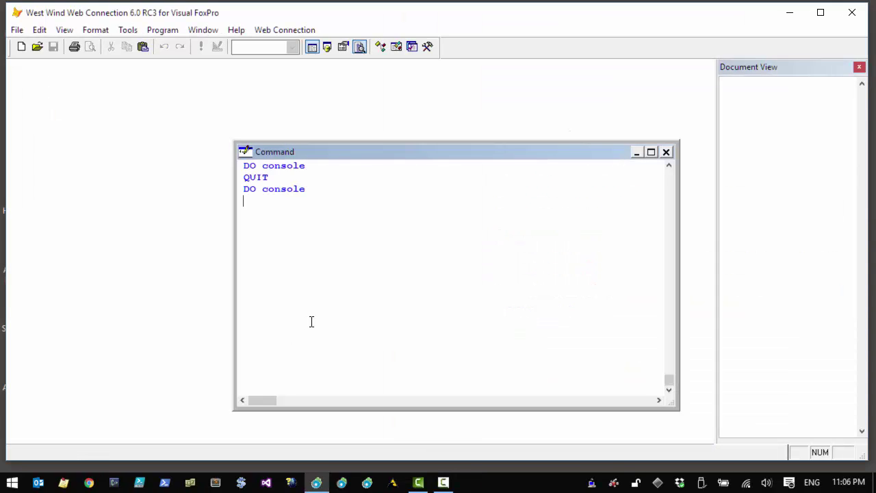
- Run DO console and try to create a new project from the Web Connection Management Console
key("Up")
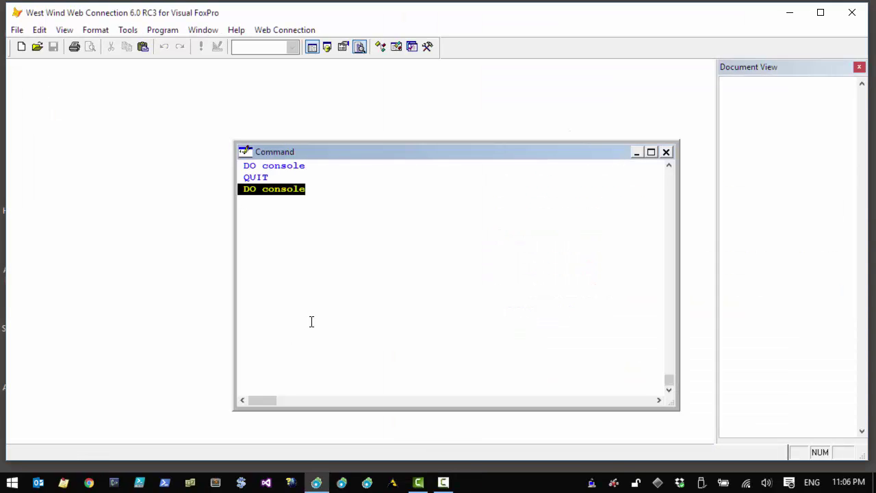
key("Return")
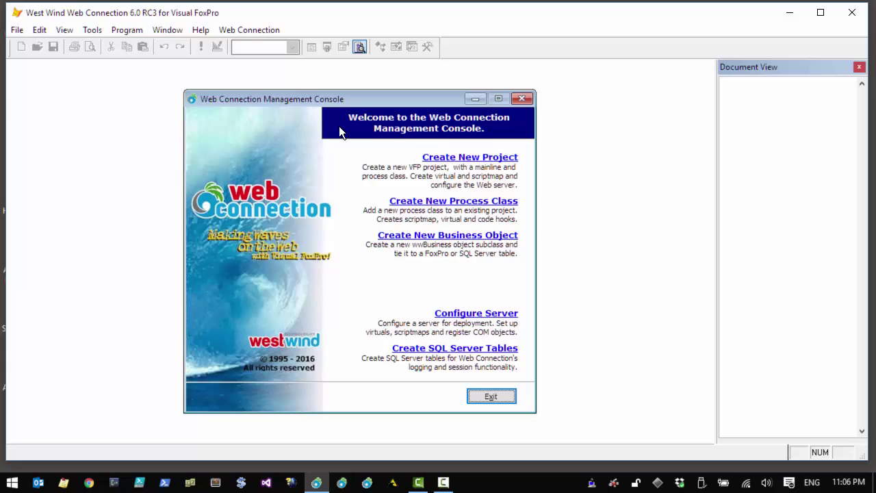
left_click(465, 158)
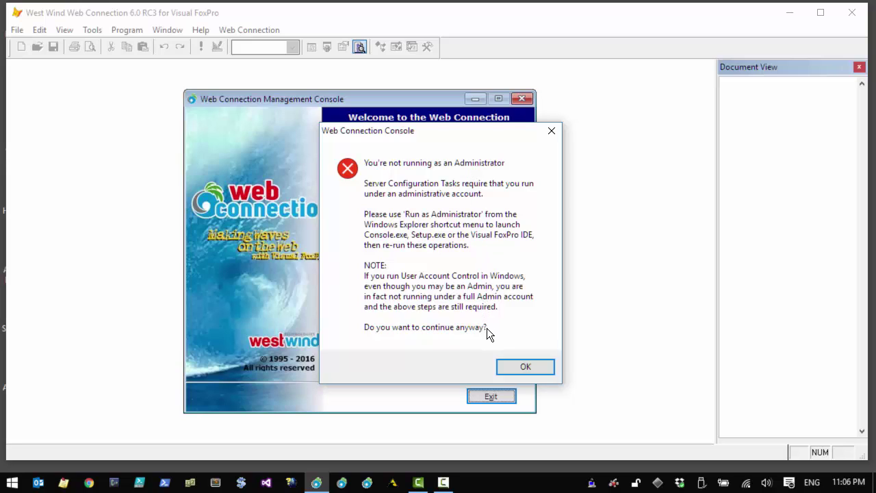
left_click(510, 368)
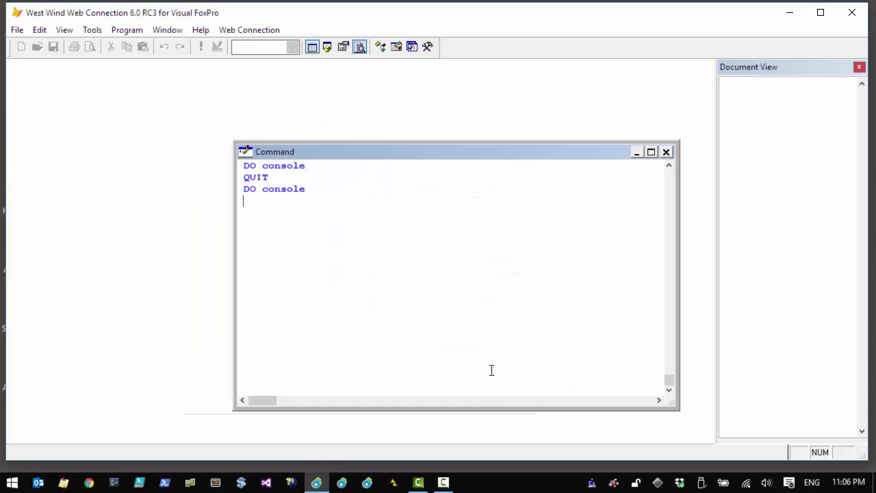
- Quit Visual FoxPro, restart Web Connection as administrator, and open the New Project wizard from the Management Console
type("quit")
key("Return")
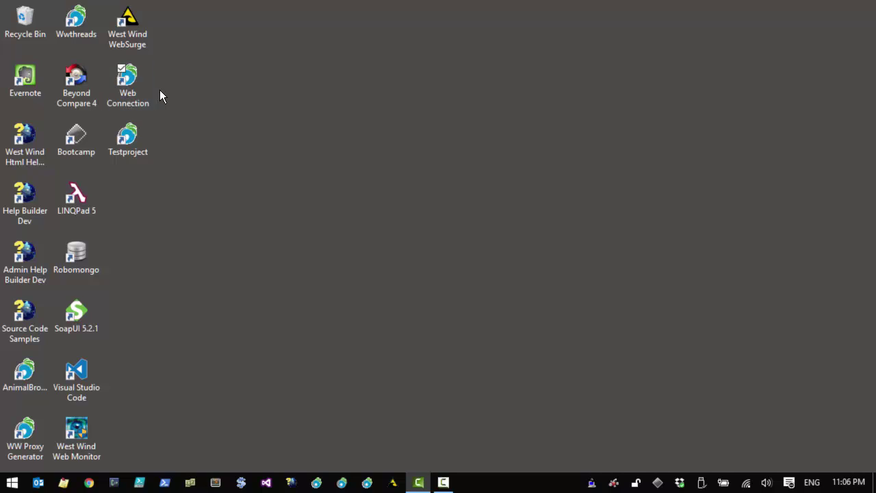
right_click(131, 86)
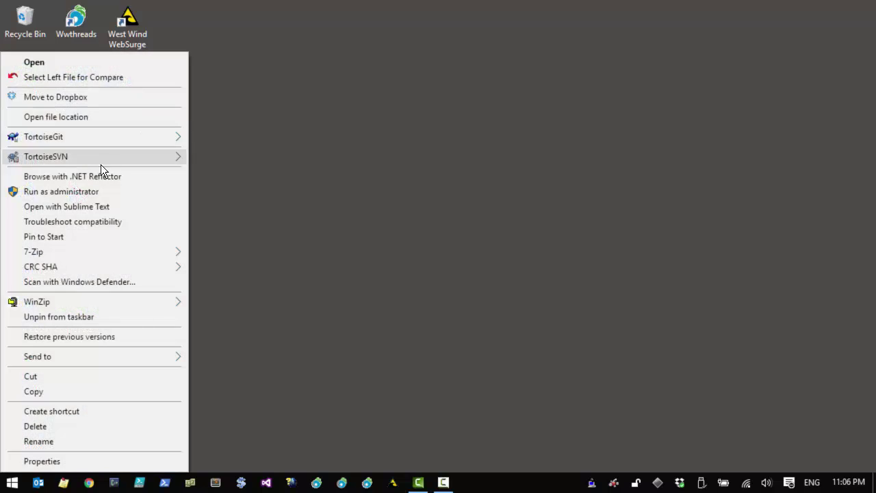
left_click(88, 192)
left_click(226, 423)
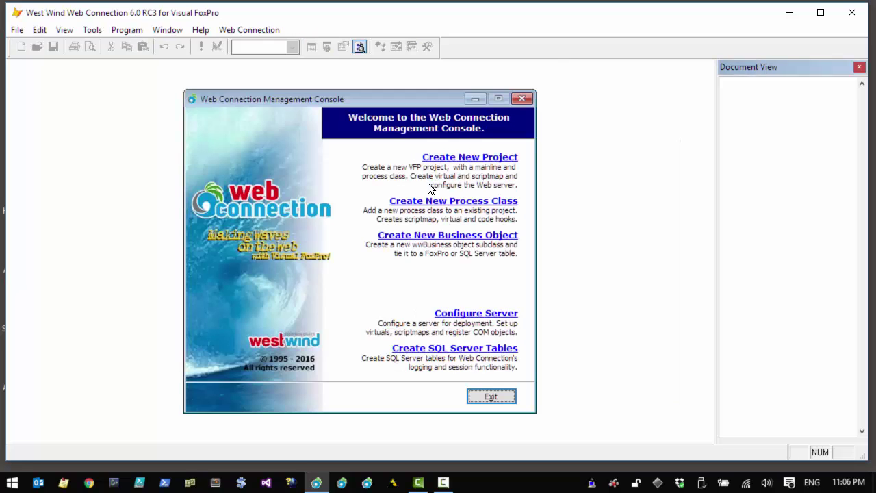
left_click(480, 158)
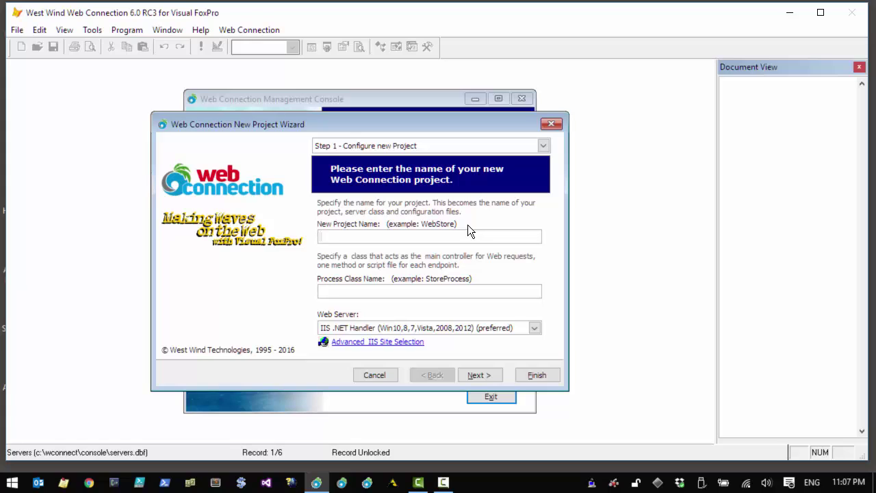
- Name the new project TestProject and its process class TestProcess
type("TestProject")
key("Tab")
type("TestProcess")
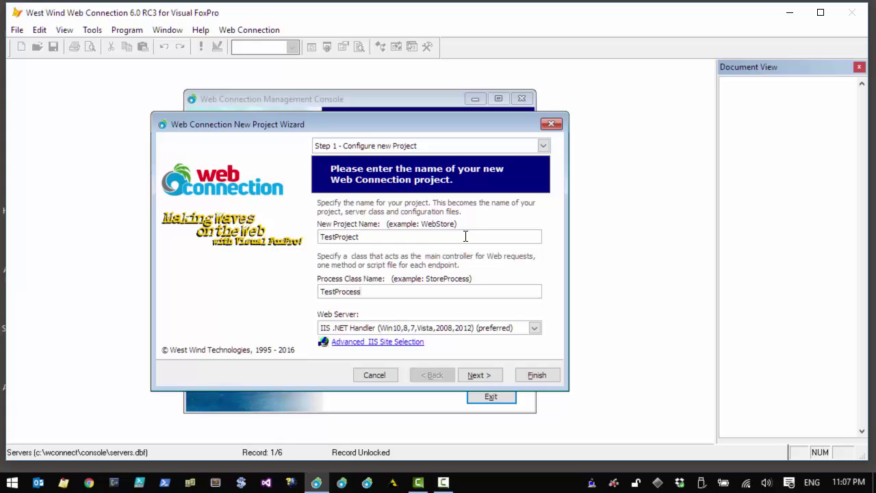
left_click(394, 238)
left_click(371, 292)
left_click_drag(361, 292, 318, 292)
left_click(362, 293)
double_click(326, 292)
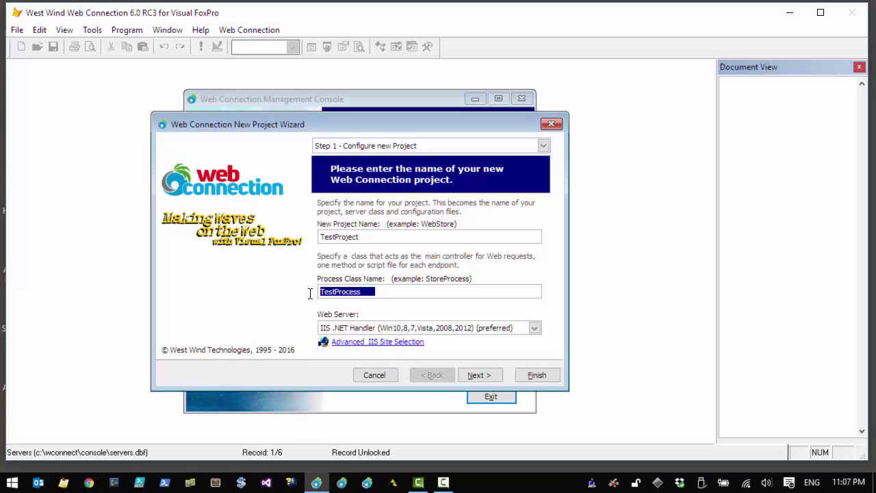
left_click(367, 292)
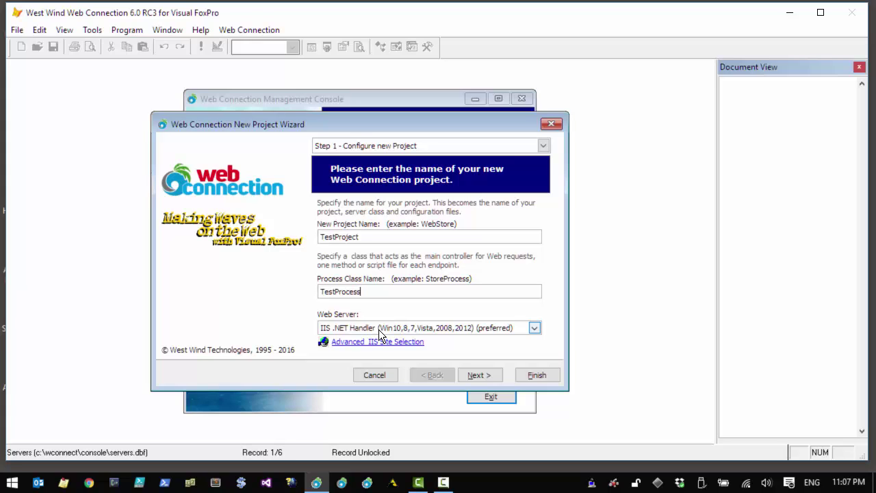
- Check the advanced IIS site selection, keep Default Web Site on localhost, and continue to the virtual directory settings
left_click(422, 345)
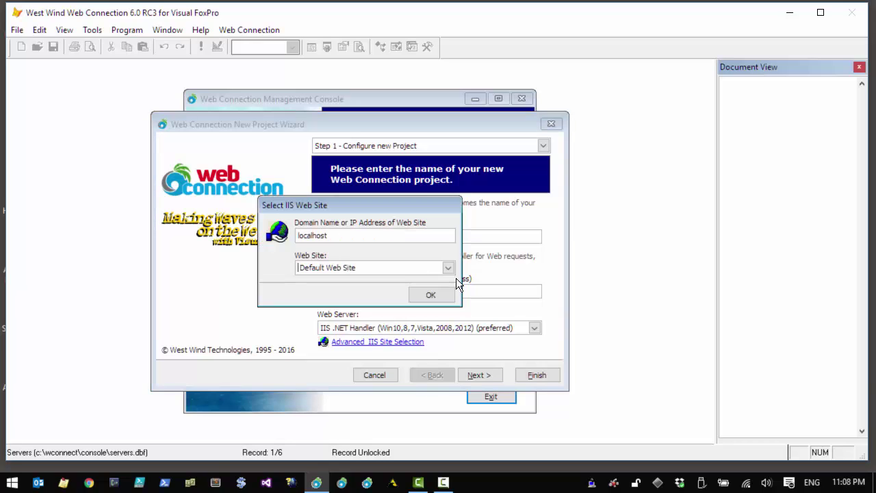
left_click(453, 272)
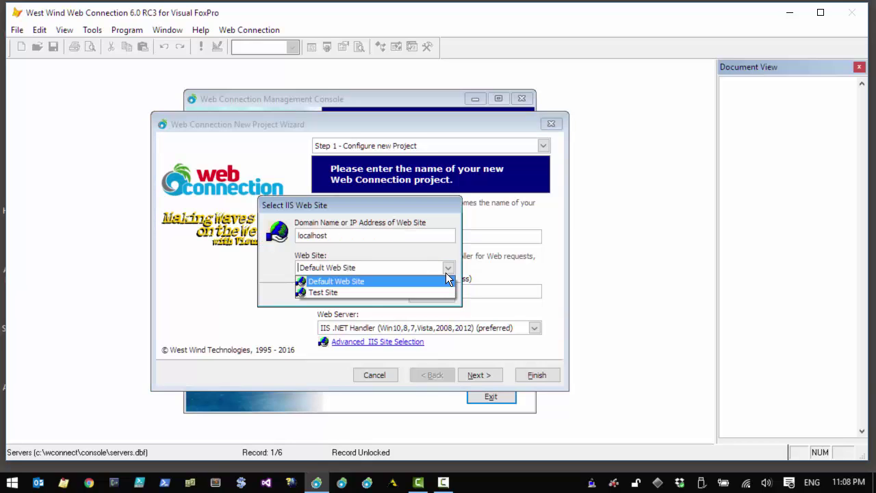
left_click(382, 256)
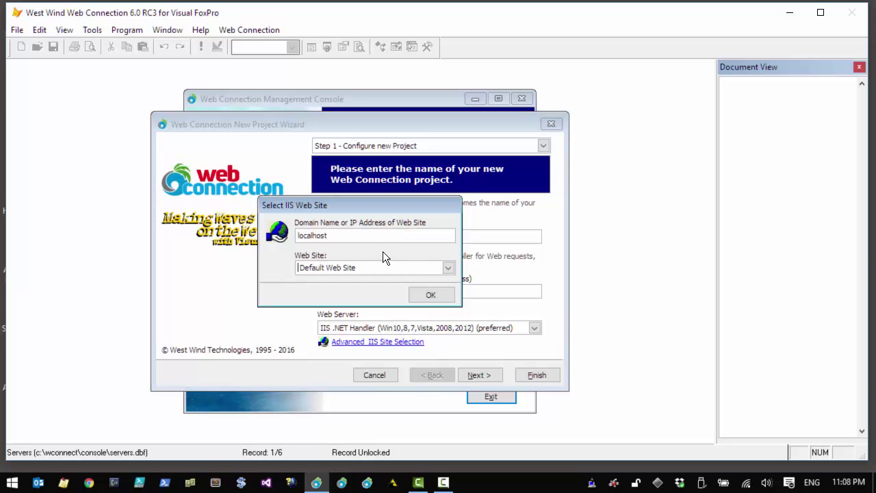
left_click(435, 295)
left_click(479, 375)
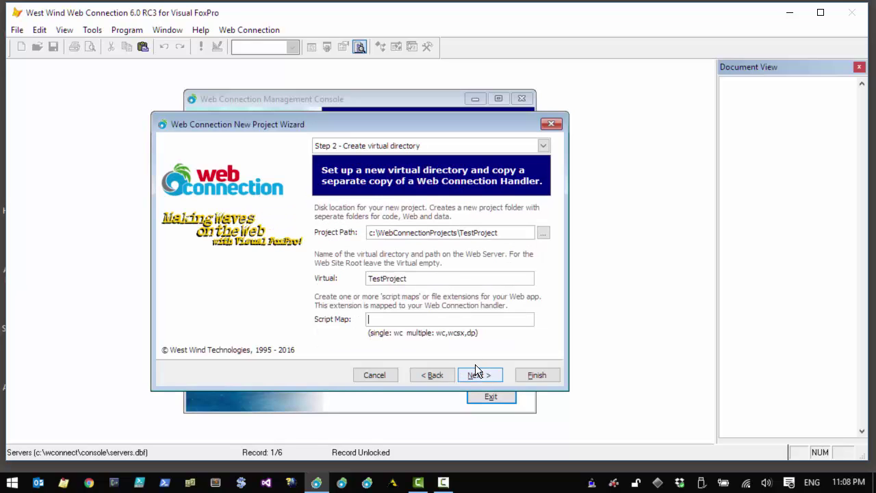
- Examine the parts of the project path and the proposed virtual directory name
left_click_drag(499, 233, 360, 230)
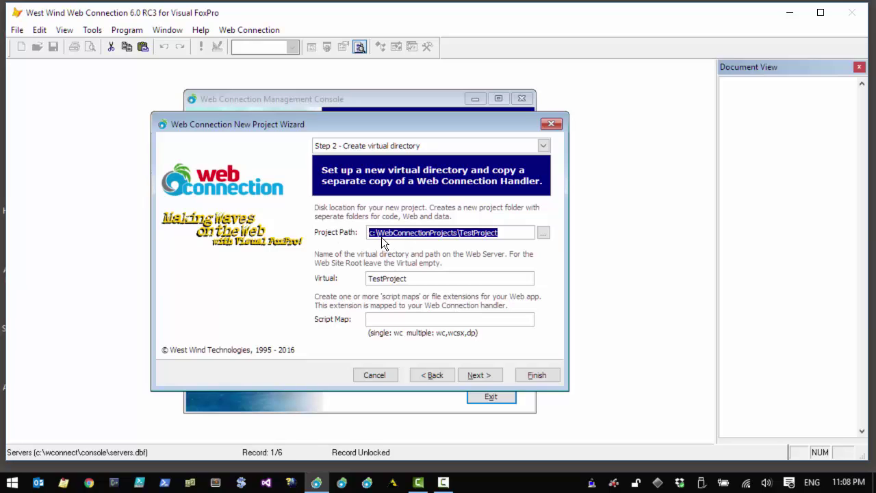
key("End")
double_click(380, 232)
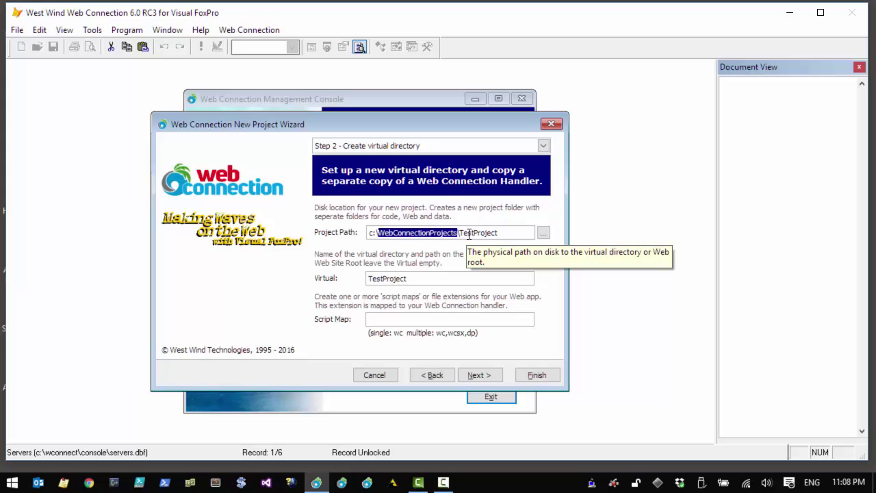
left_click(463, 233)
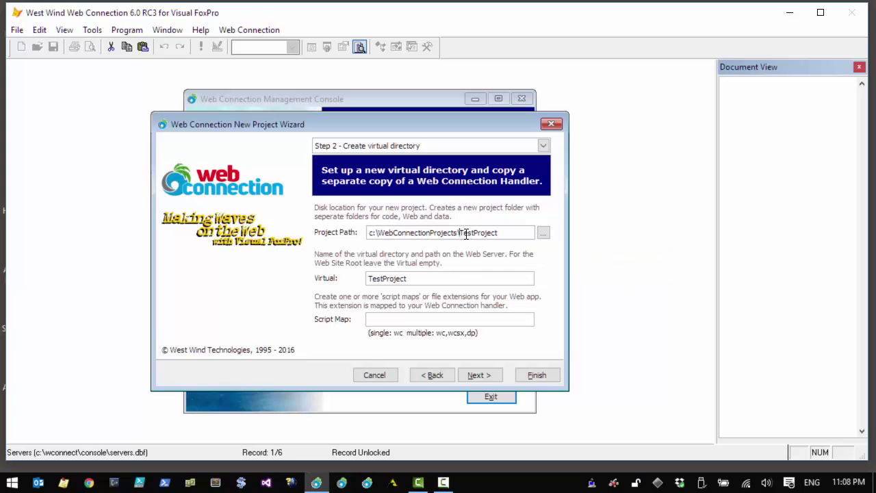
double_click(488, 233)
left_click(413, 281)
left_click_drag(413, 280, 343, 281)
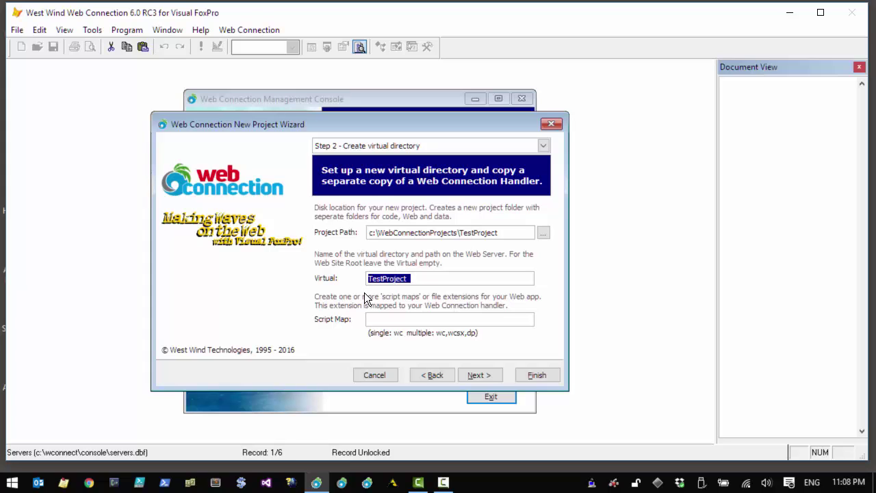
left_click(430, 279)
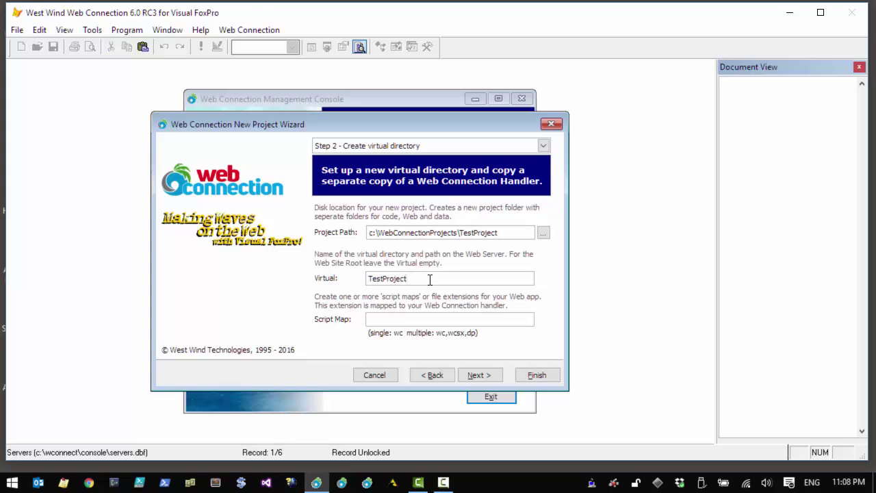
double_click(430, 279)
key("Delete")
key("ctrl+z")
double_click(413, 282)
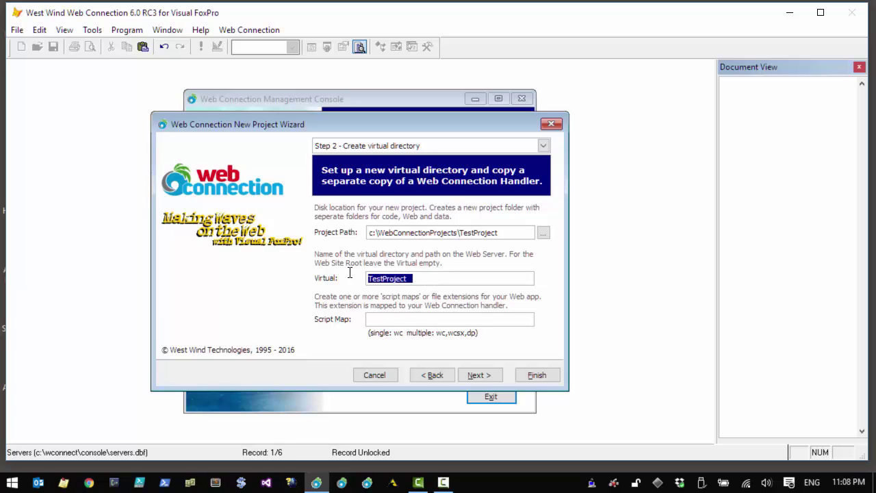
- Set the script map extension to tp1 and continue to the main process configuration
left_click(390, 314)
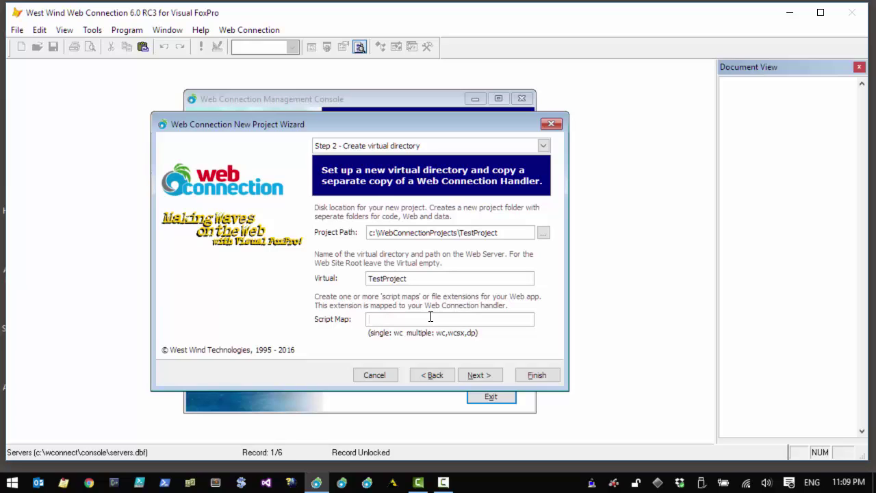
type("tp1")
left_click(479, 375)
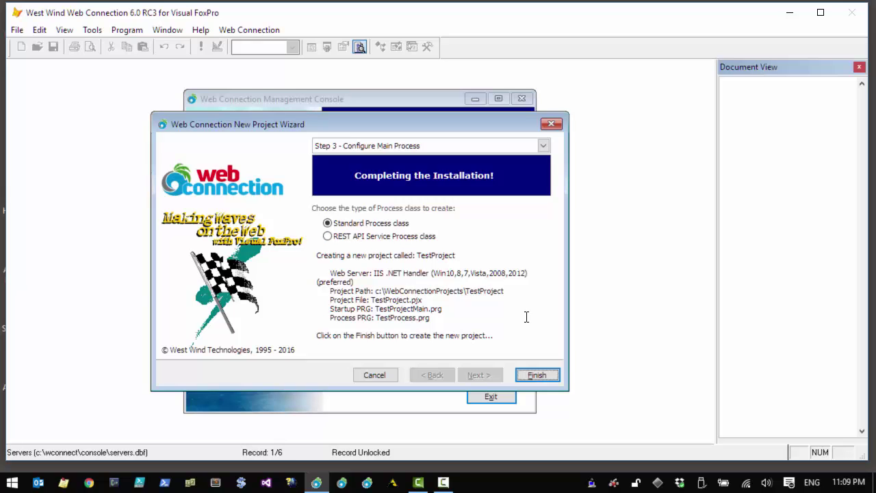
- Create the project with a Standard Process class and dismiss the build notice
left_click(402, 223)
left_click(541, 375)
left_click(544, 292)
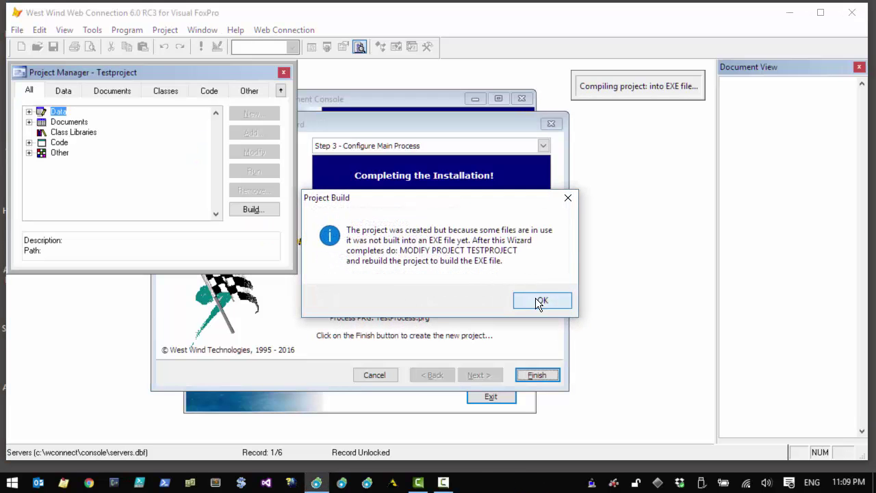
left_click(537, 300)
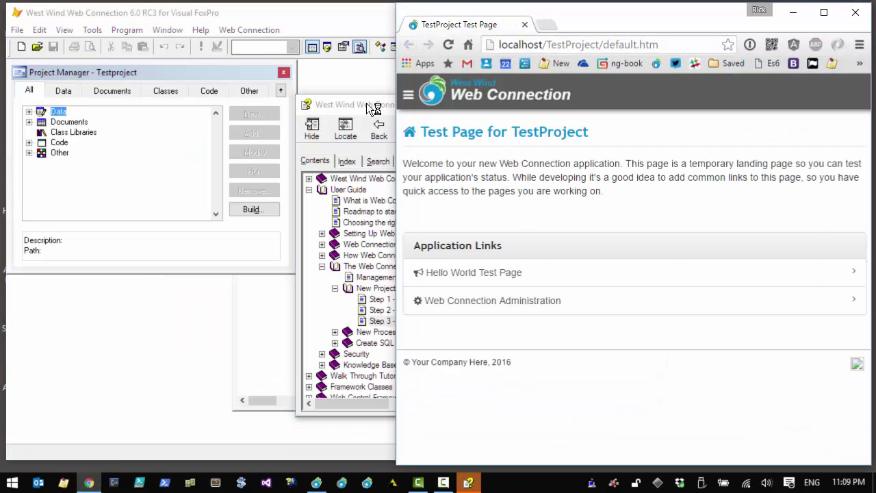
- Close the Web Connection help window and the Testproject Project Manager
left_click(373, 110)
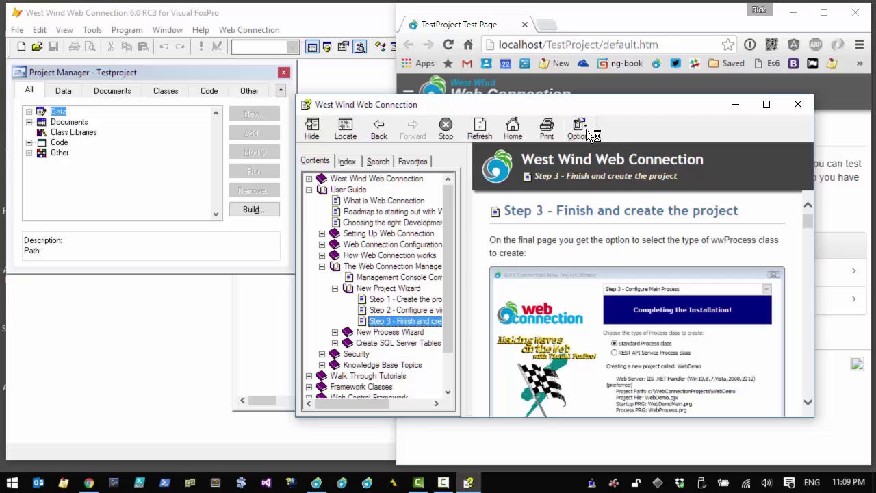
left_click(799, 105)
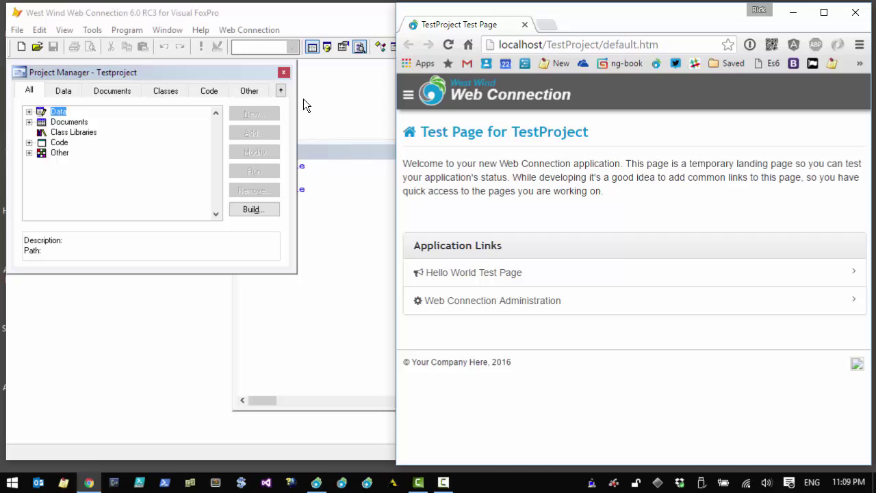
left_click(287, 70)
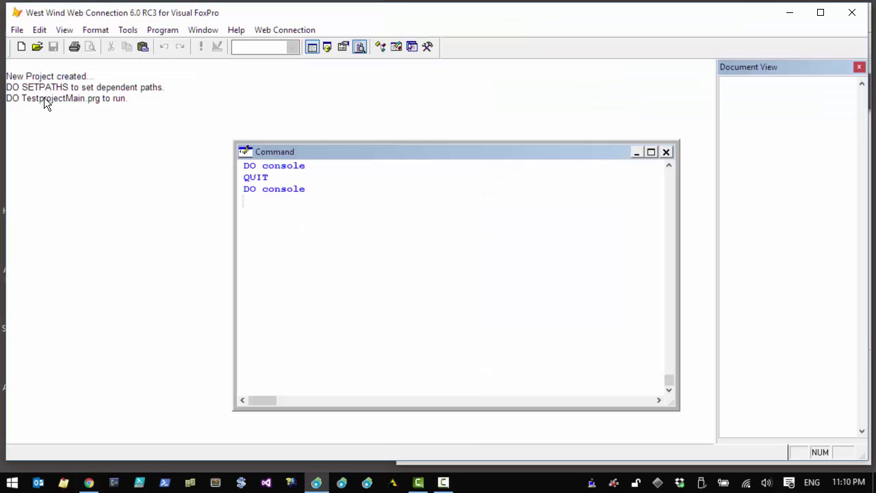
- Start the new project's server with DO TestProjectMain
left_click(130, 100)
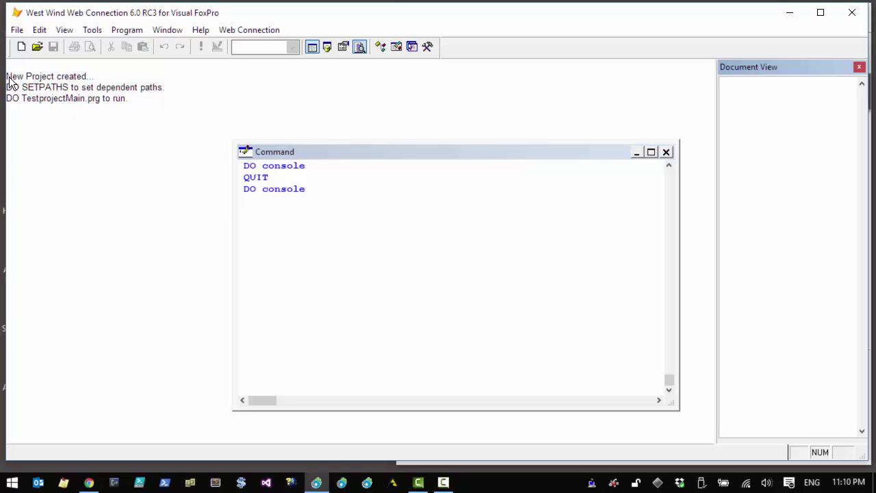
left_click(279, 243)
type("DO TestPoj")
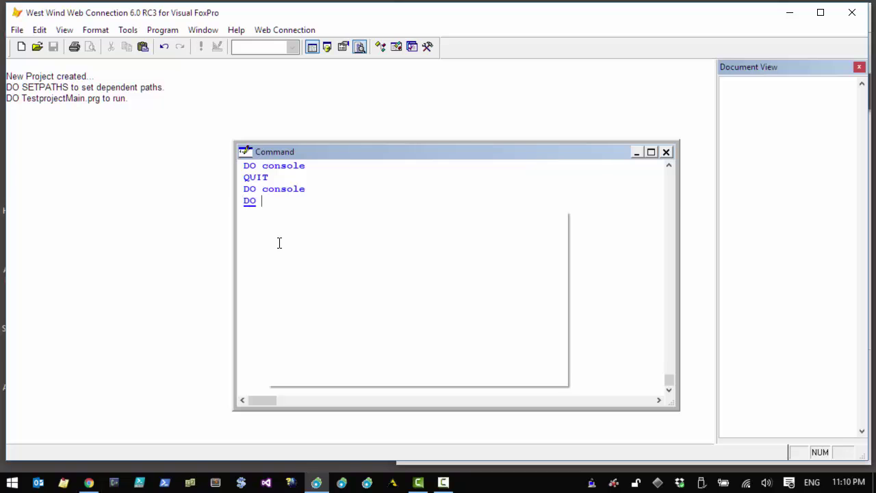
key("BackSpace")
key("BackSpace")
type("rojectMain")
key("Return")
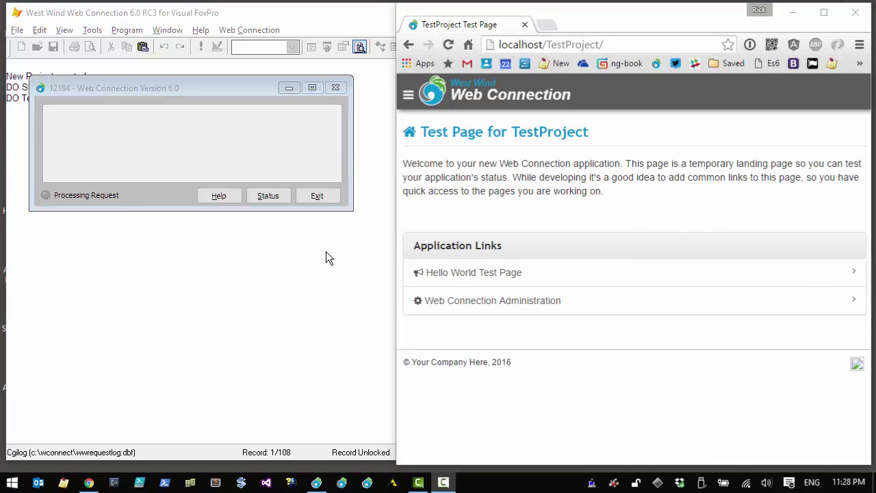
- Switch to Chrome, reload the TestProject landing page, open its Hello World Test Page, and reload that page three times
left_click(528, 207)
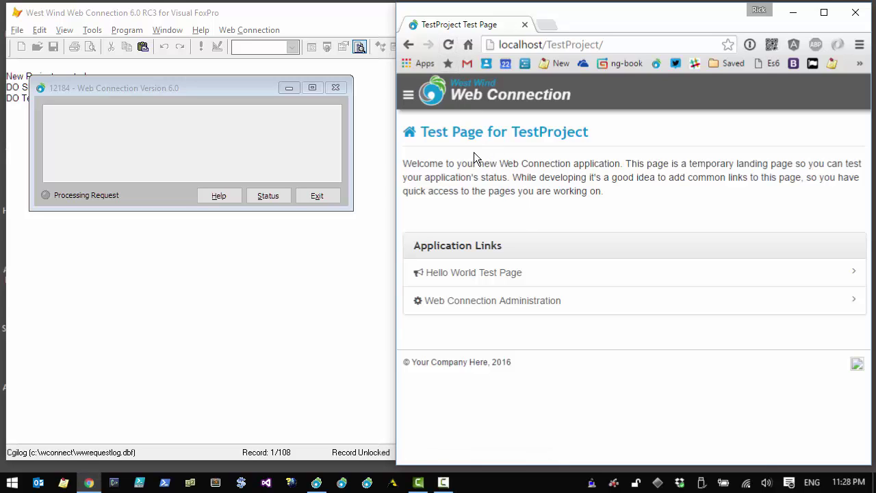
left_click(454, 47)
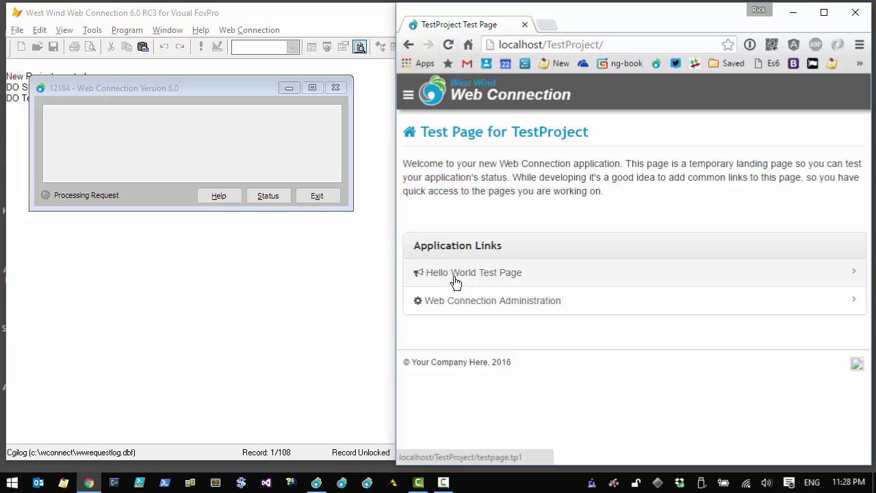
left_click(487, 274)
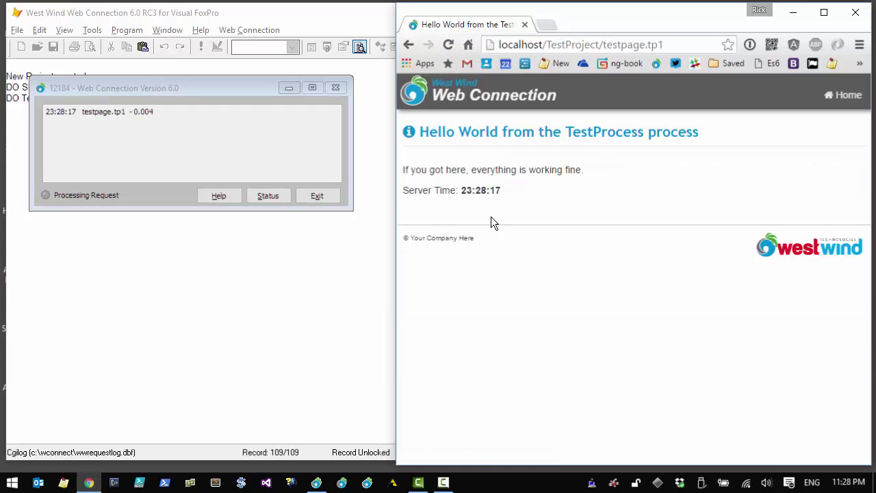
left_click(448, 44)
left_click(449, 44)
left_click(449, 44)
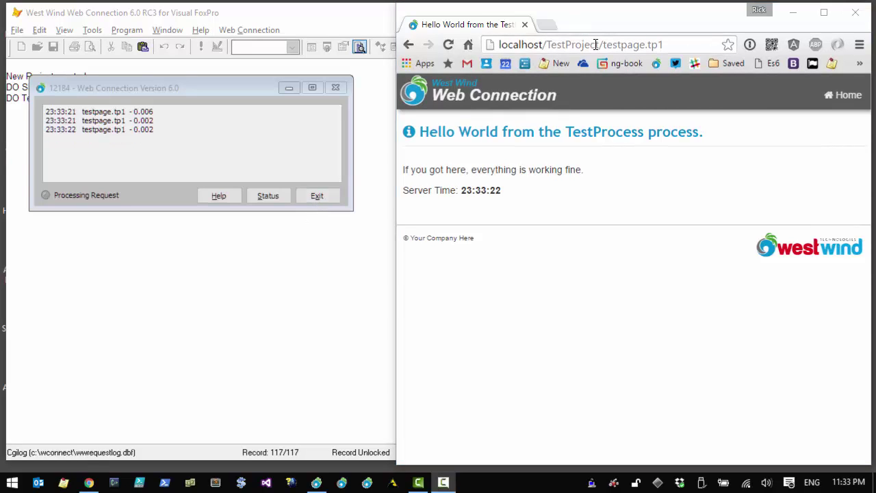
- Stop the running Web Connection server and open the process class source with MODIFY COMMAND testProcess
left_click(327, 198)
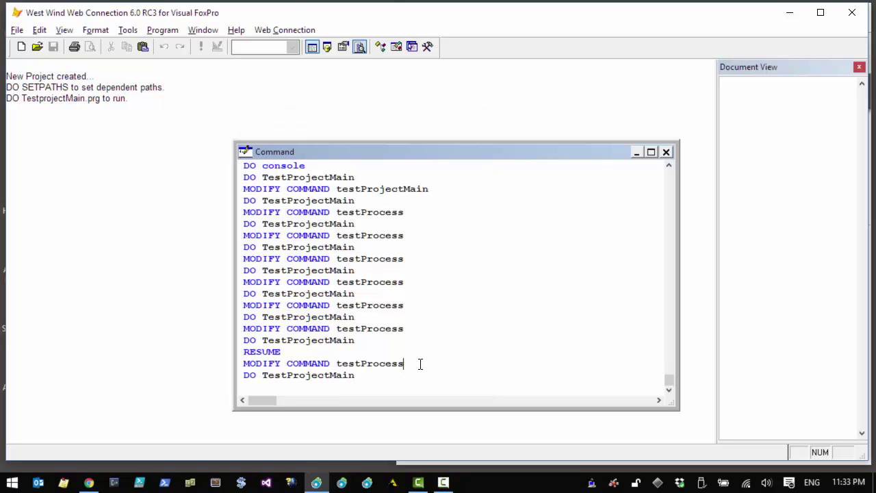
key("Return")
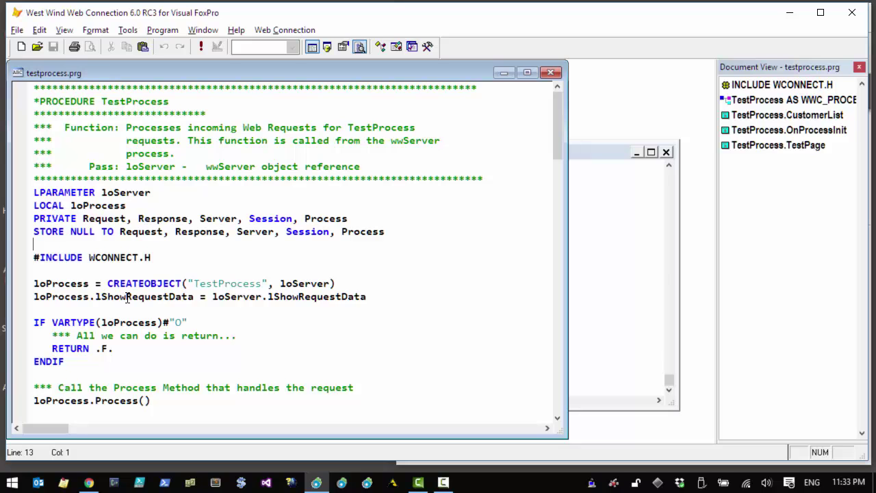
- Examine how the TestProcess source creates the process object, calls its Process method and defines the class based on WWC_PROCESS
scroll(128, 296, "down", 1)
scroll(157, 387, "down", 1)
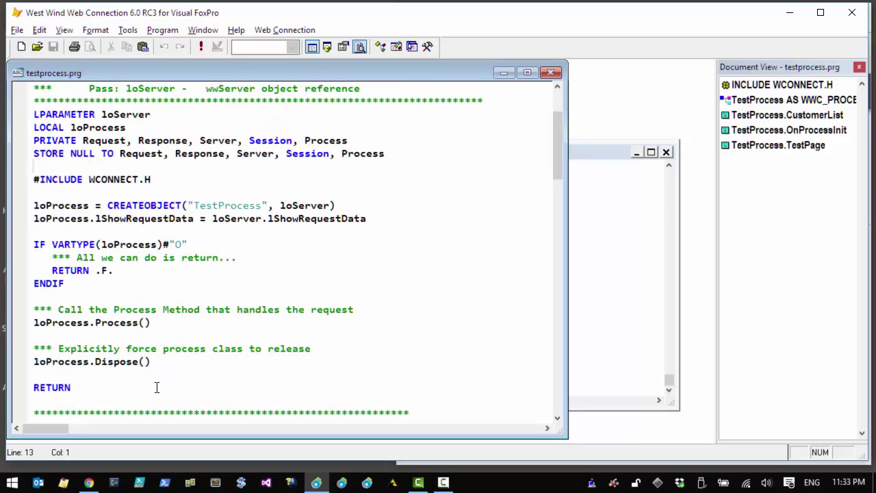
left_click_drag(195, 207, 262, 207)
scroll(258, 235, "down", 3)
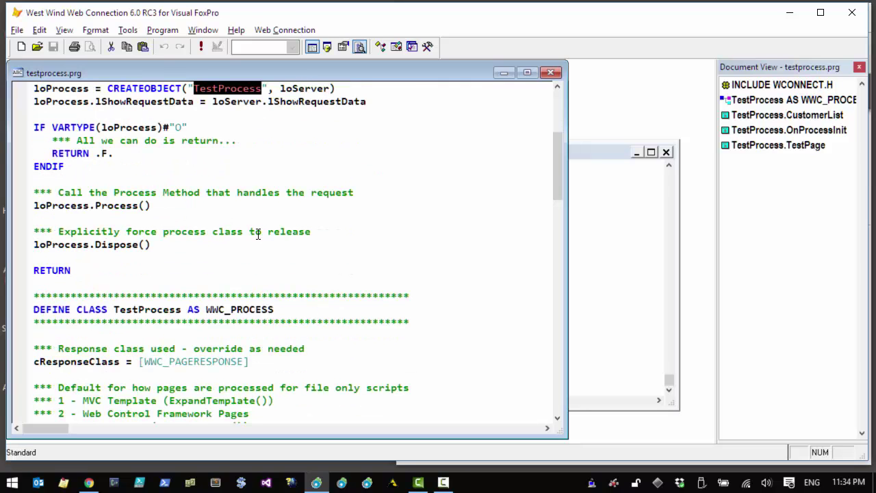
left_click_drag(94, 206, 140, 206)
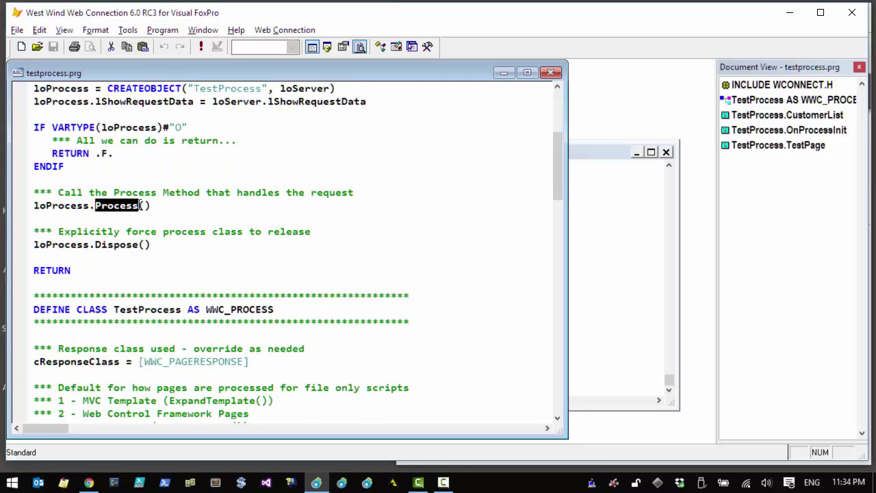
scroll(285, 237, "down", 2)
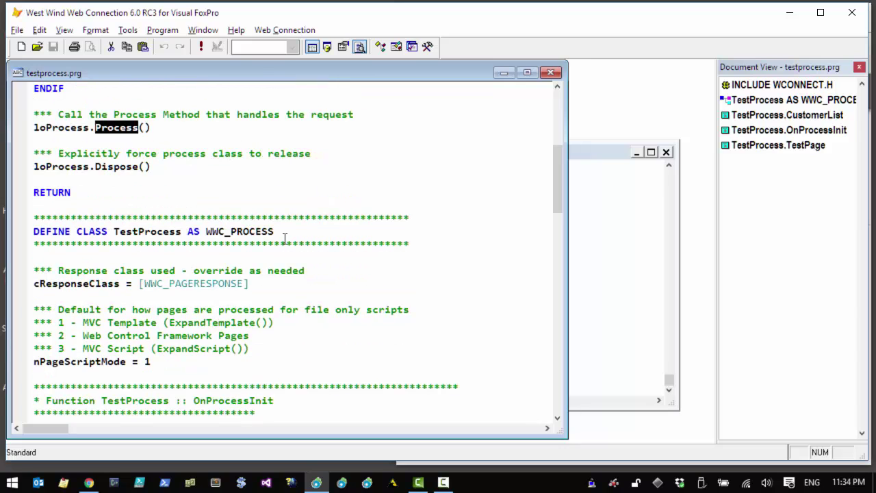
scroll(284, 238, "down", 1)
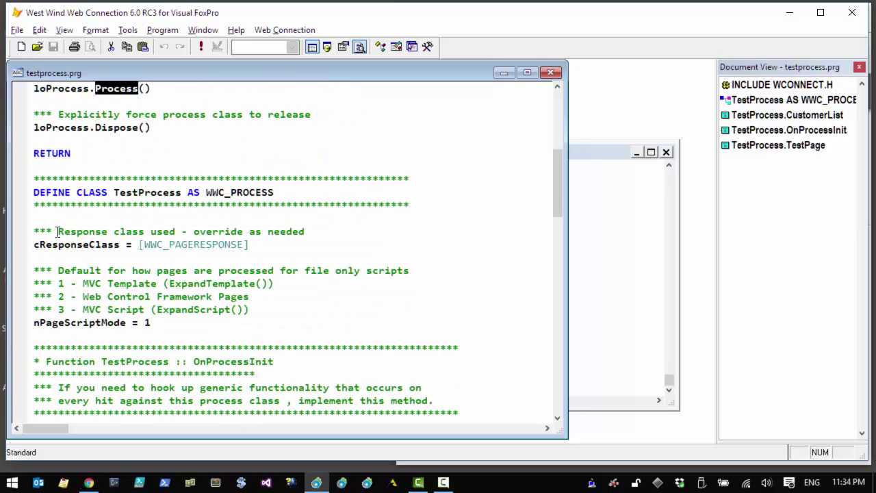
left_click_drag(114, 192, 182, 193)
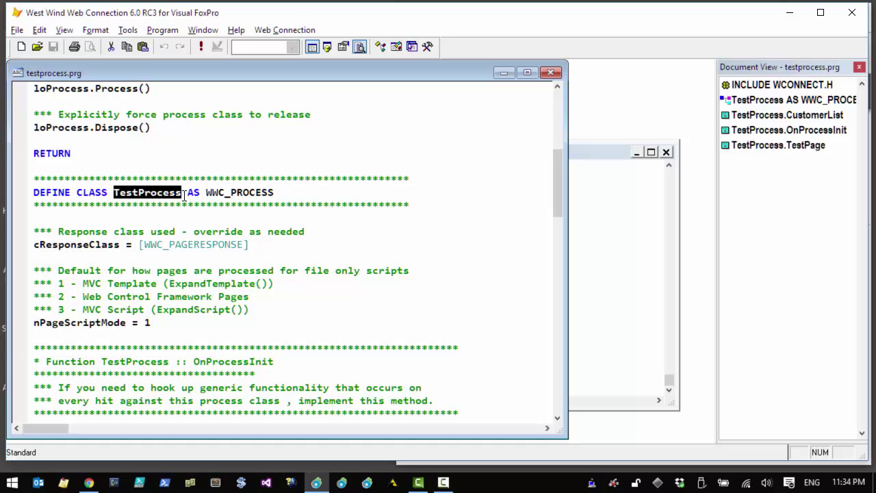
- Extend the heading argument of TestPage's StandardPage call with "The time is: " + TIME(), and save and close the source
scroll(185, 216, "down", 5)
scroll(194, 248, "down", 9)
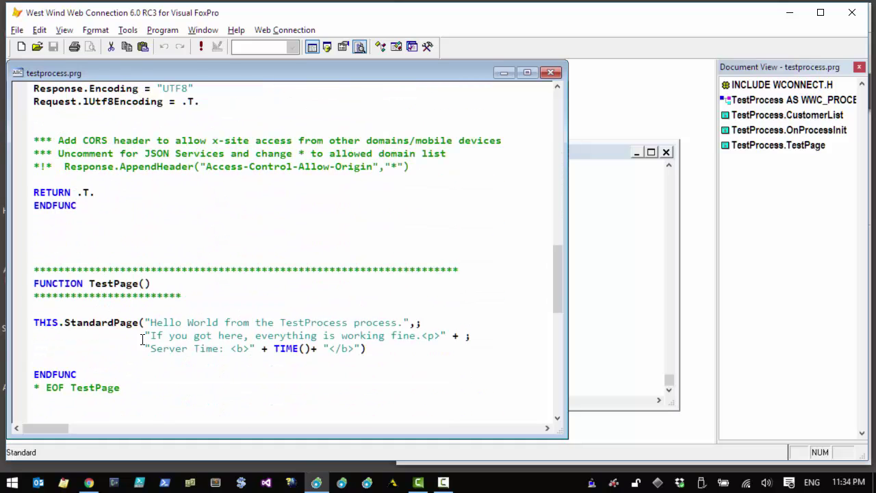
left_click(409, 323)
type("The time is: \" + TIME(")
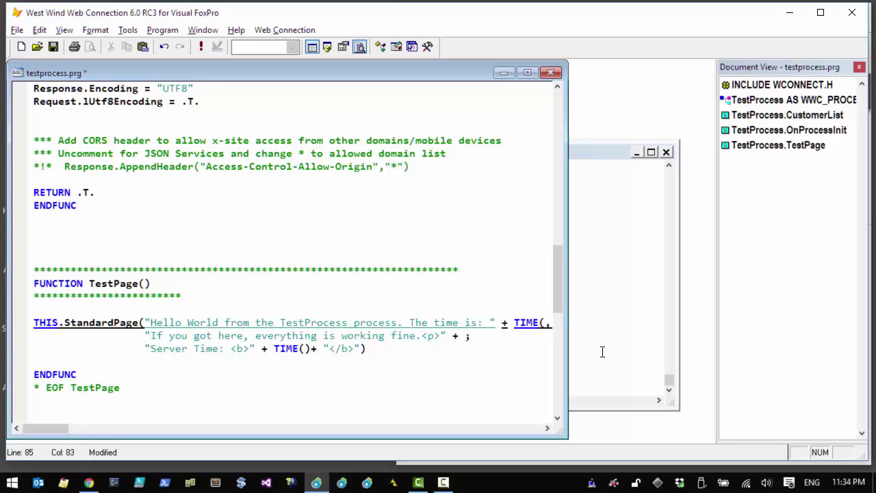
type(")")
key("ctrl+w")
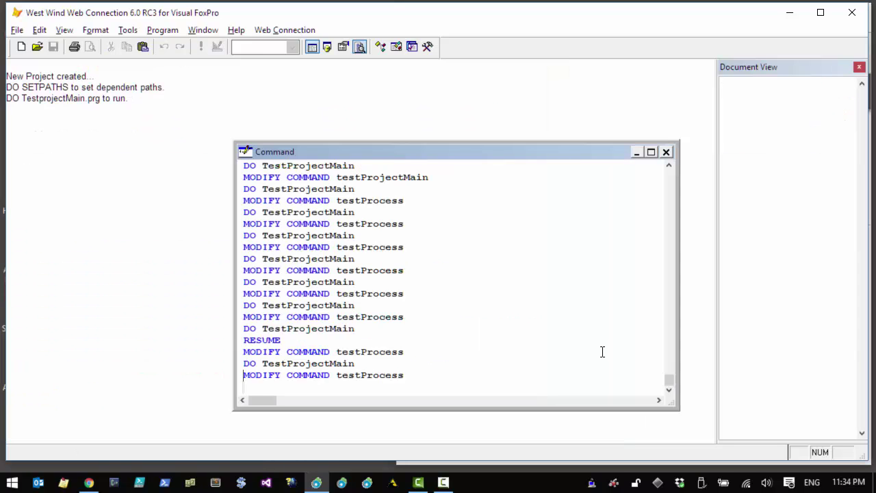
- Start the server with DO TestProjectMain and reload testpage.tp1 in Chrome
key("Up")
key("Up")
key("Return")
key("alt+Tab")
key("Tab")
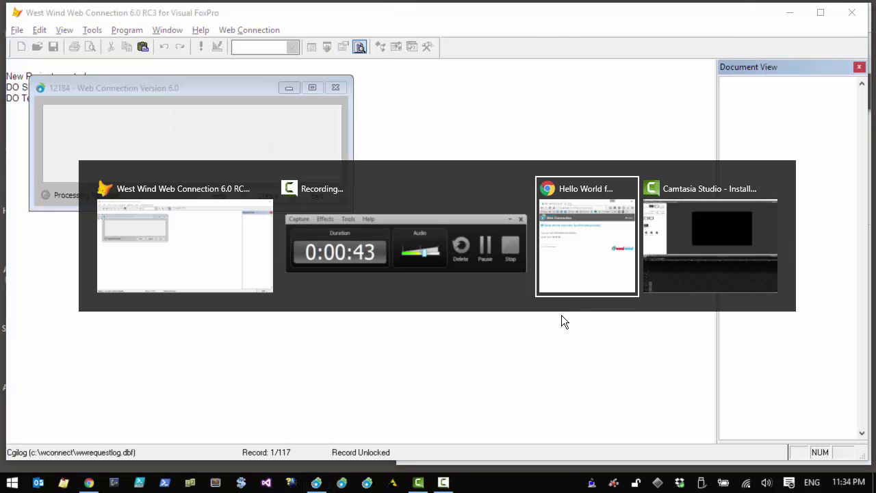
left_click(449, 44)
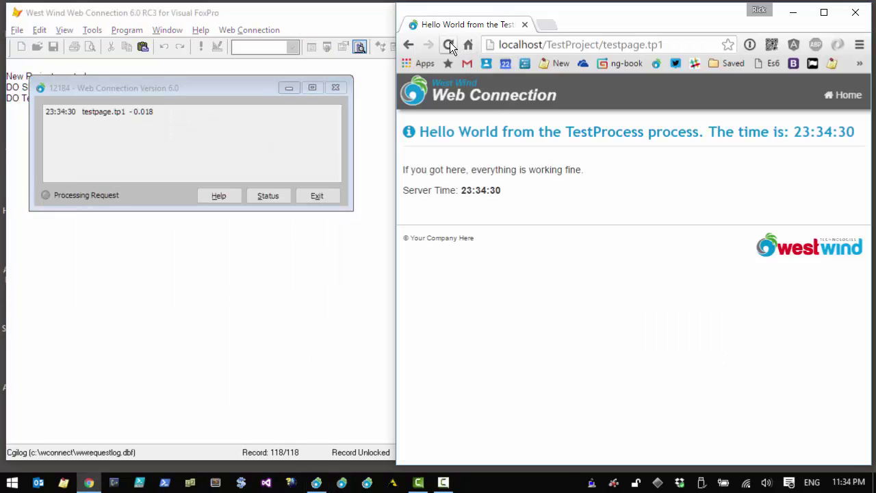
left_click(449, 43)
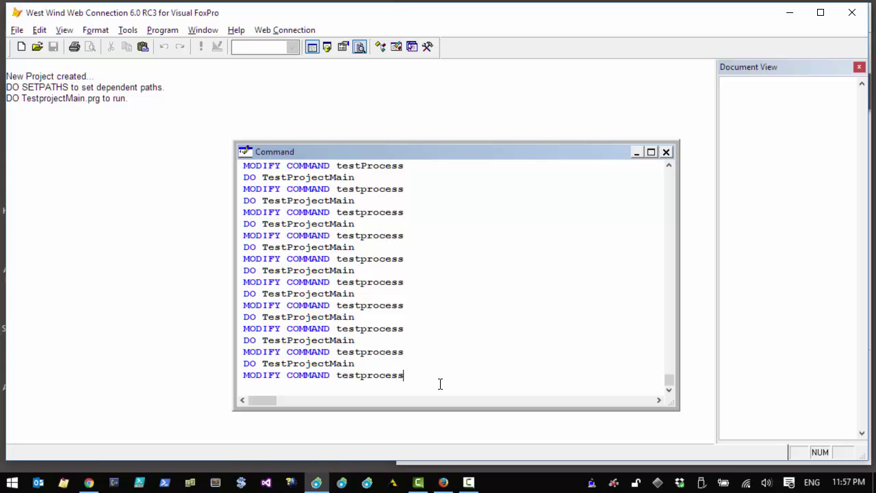
- Open testprocess for editing and insert a HelloWorld method below TestPage with the WPRO snippet, leaving the class name blank
key("Return")
key("Return")
key("Return")
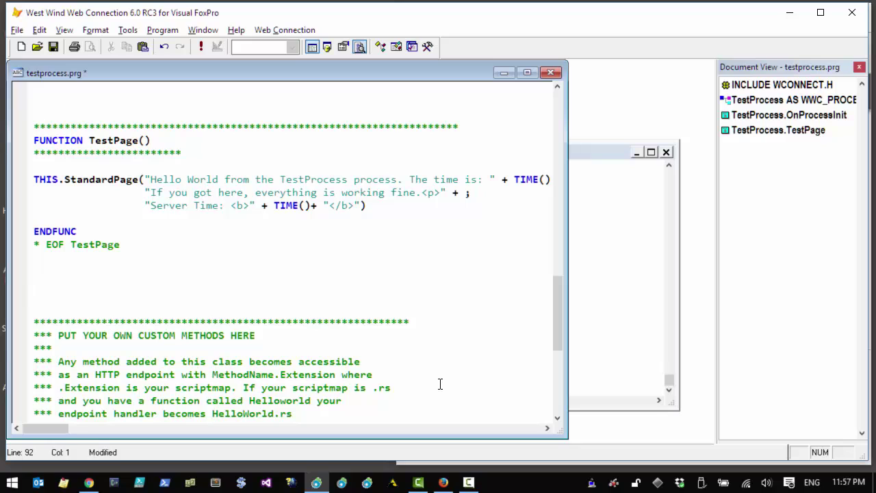
type("WPRO")
key("space")
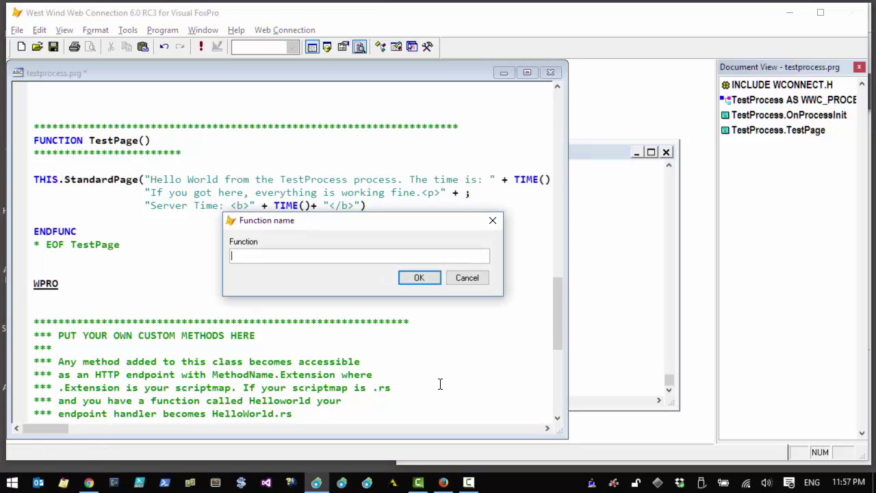
type("HelloWorld")
key("Return")
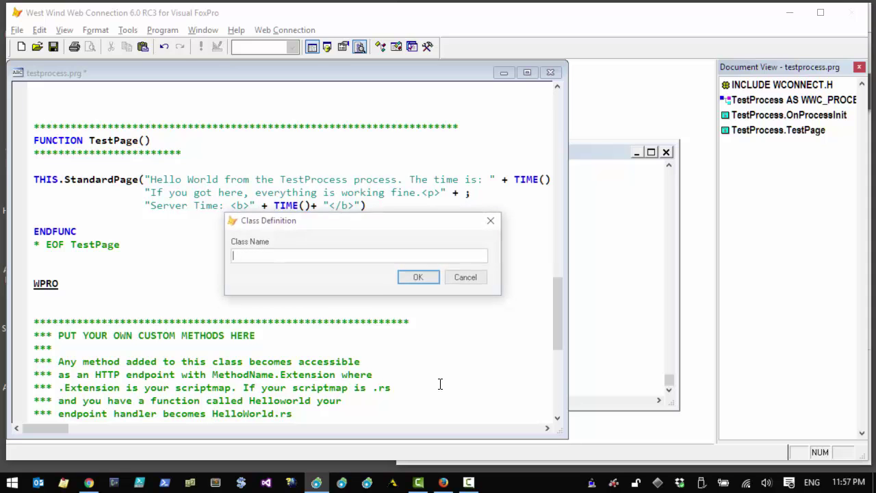
key("Return")
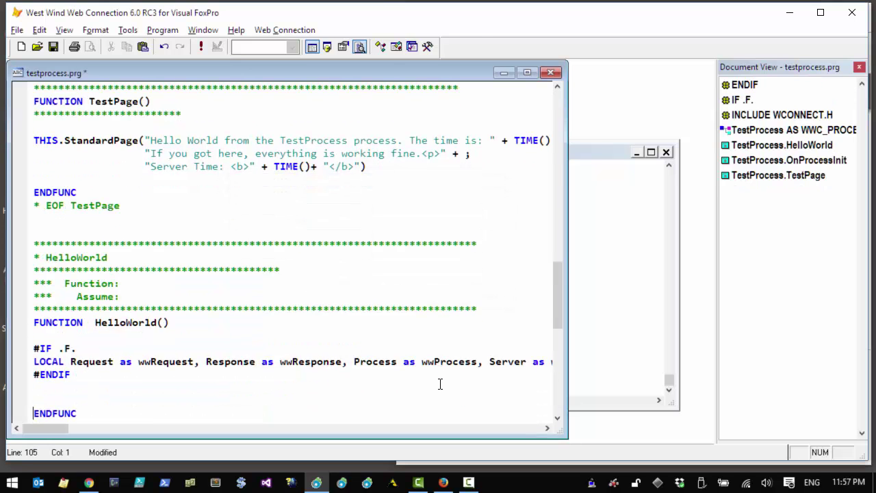
- Add Response.Write("Hello World. TIme is: " + TIME()) to the body of the HelloWorld method
type("Response.")
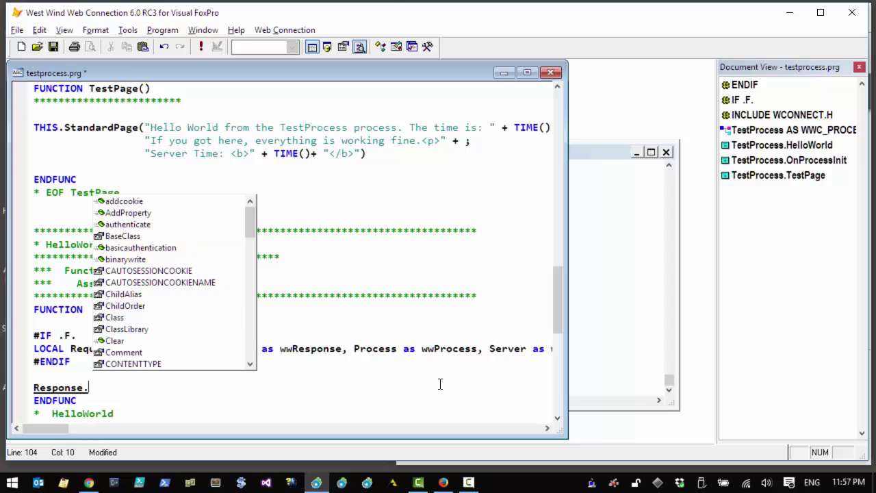
type("Write(\"Hello ")
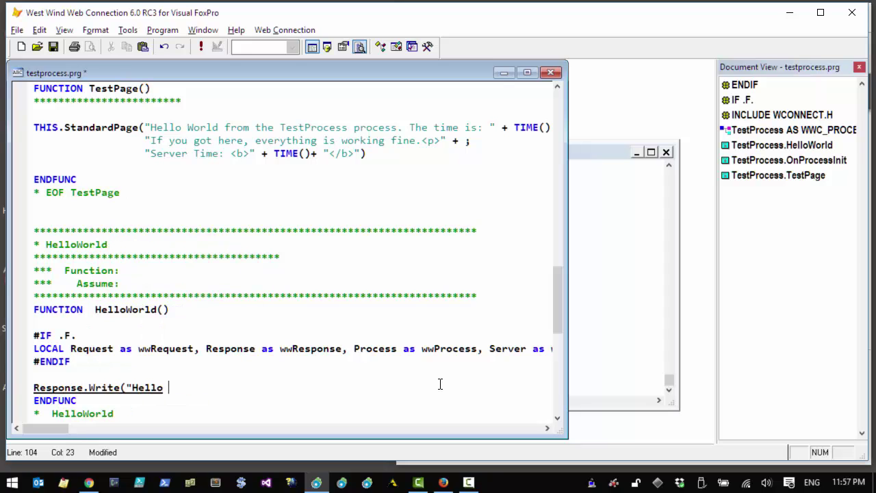
type("World. TIme is: \" + Ti")
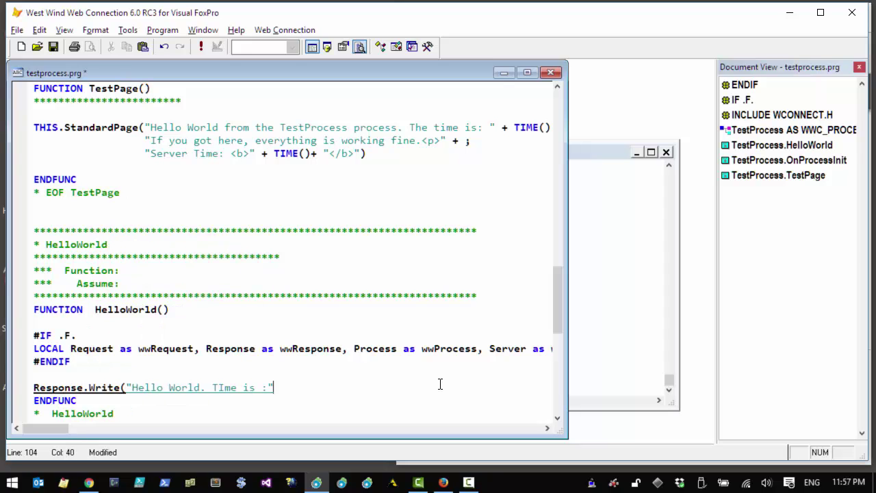
type("me())")
key("Return")
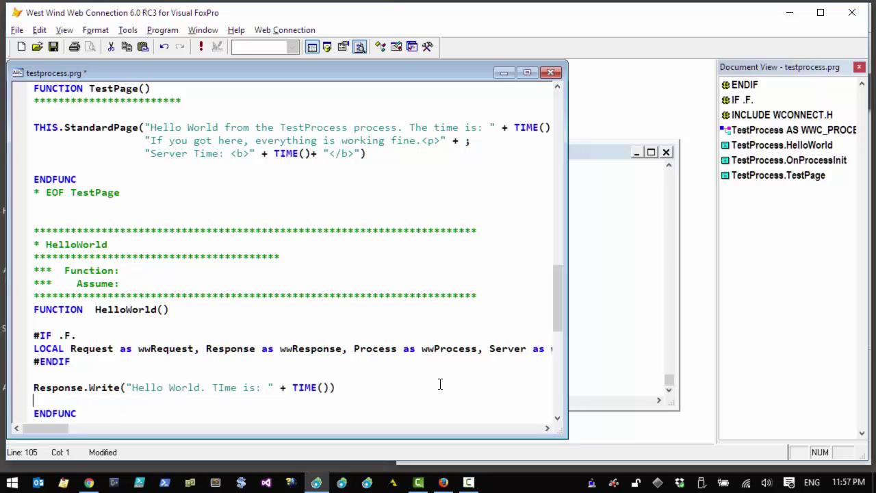
- Save and close the process class source and start the server with DO TestProjectMain
key("ctrl+w")
key("Up")
key("Up")
key("Return")
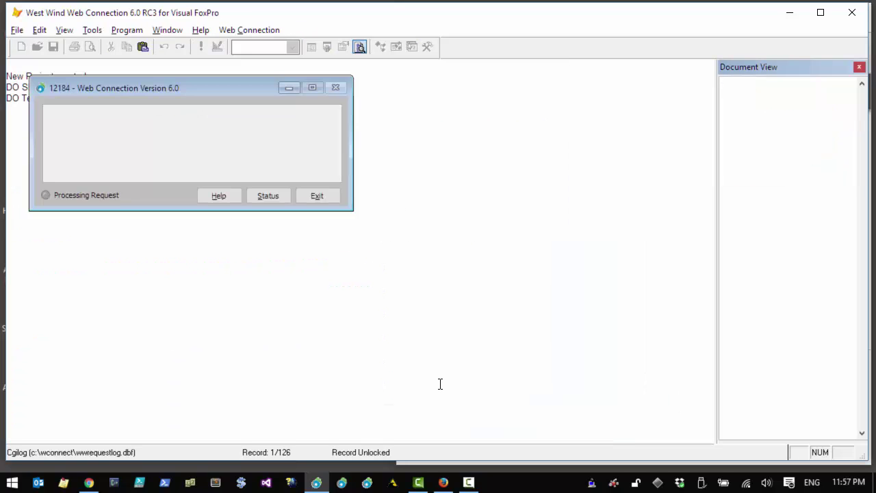
- Switch to Chrome and open localhost/TestProject/HelloWorld.tp1
key("alt+Tab")
key("alt+Tab")
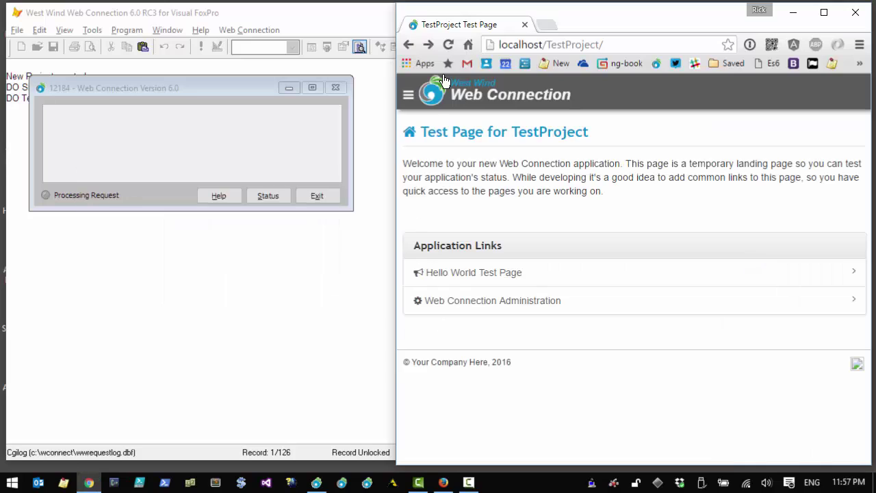
left_click(620, 44)
type("Hell")
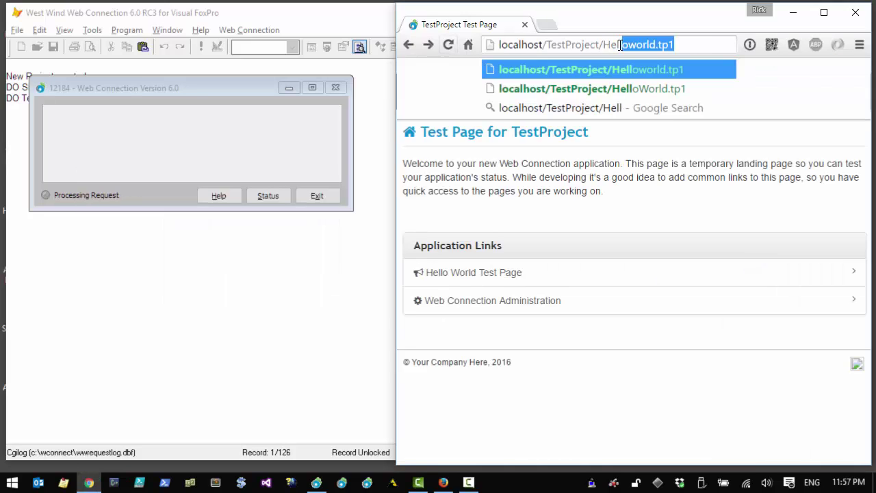
type("oWorld.t")
type("p1")
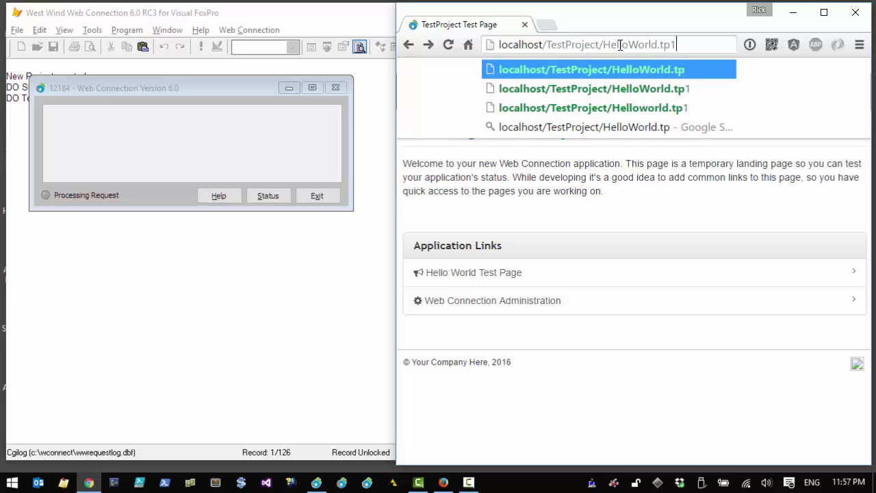
key("Return")
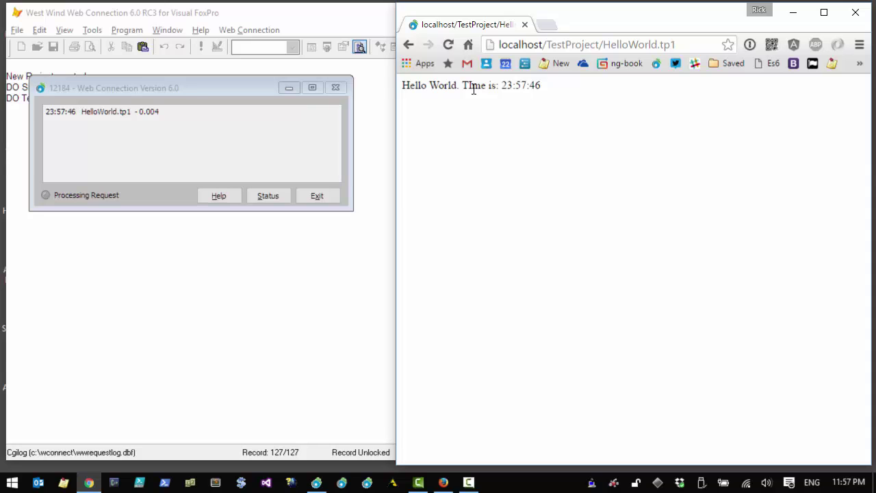
- Stop the running Web Connection server and reopen the process class source with MODIFY COMMAND testprocess
left_click(317, 196)
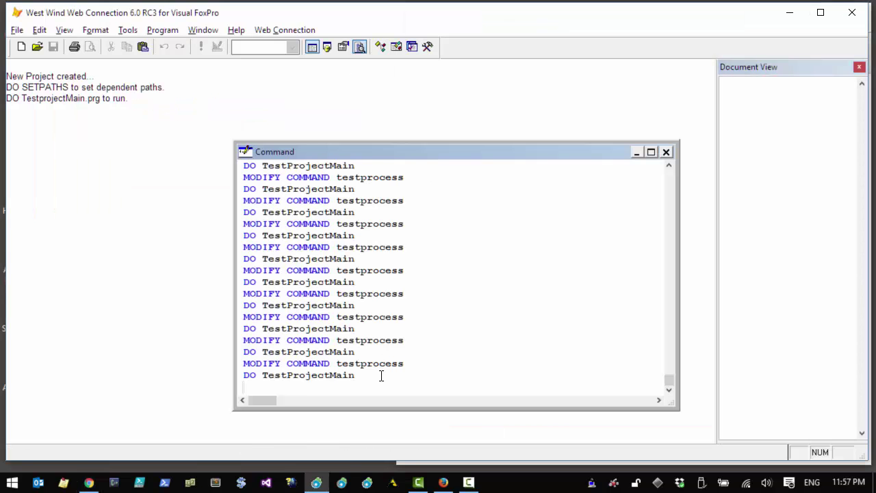
key("Up")
key("Up")
key("Return")
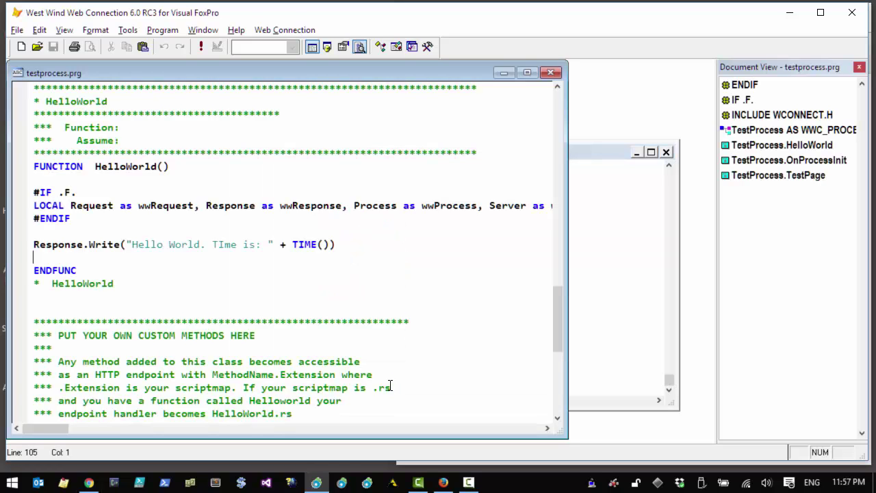
- In the HelloWorld method, add a blank line above the output statement and replace Response.Write with THIS.StandardPage
key("Up")
key("shift+End")
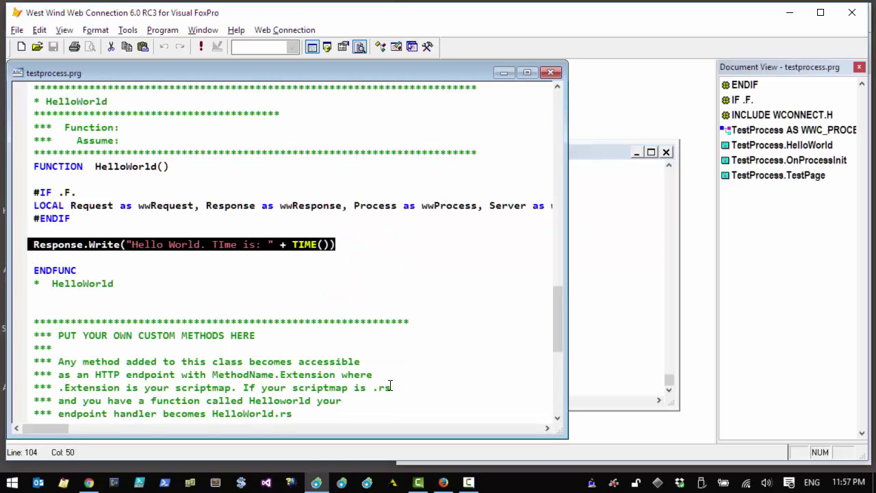
key("Home")
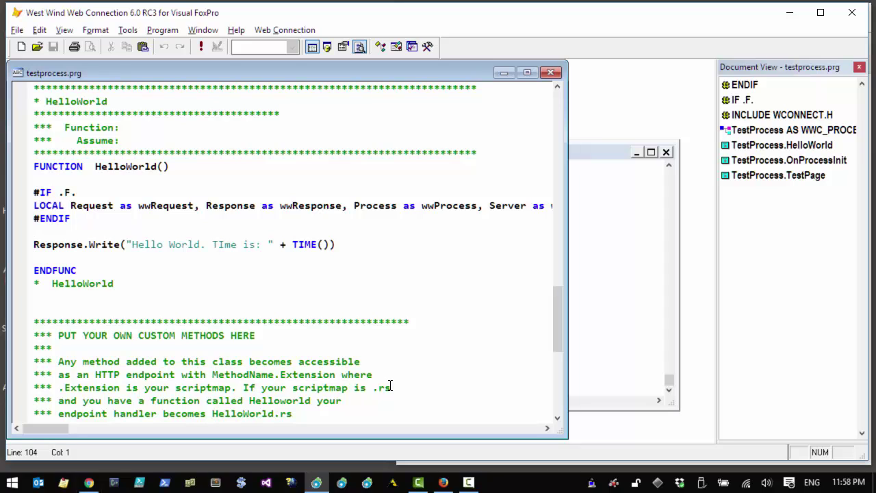
key("Return")
key("Up")
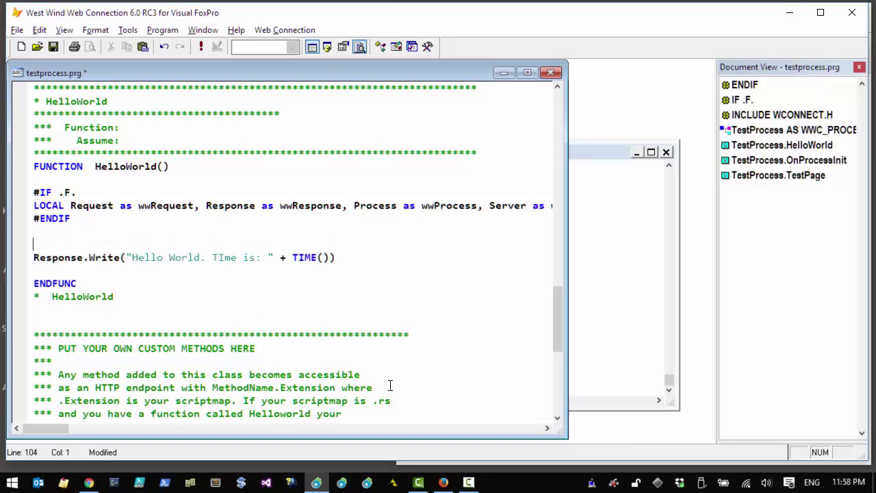
key("Down")
key("shift+Right")
key("shift+Right")
key("shift+Right")
key("shift+Right")
key("shift+Right")
key("shift+Right")
key("shift+Right")
key("shift+Right")
key("shift+Right")
key("shift+Right")
key("shift+Right")
key("shift+Right")
key("shift+Right")
key("shift+Right")
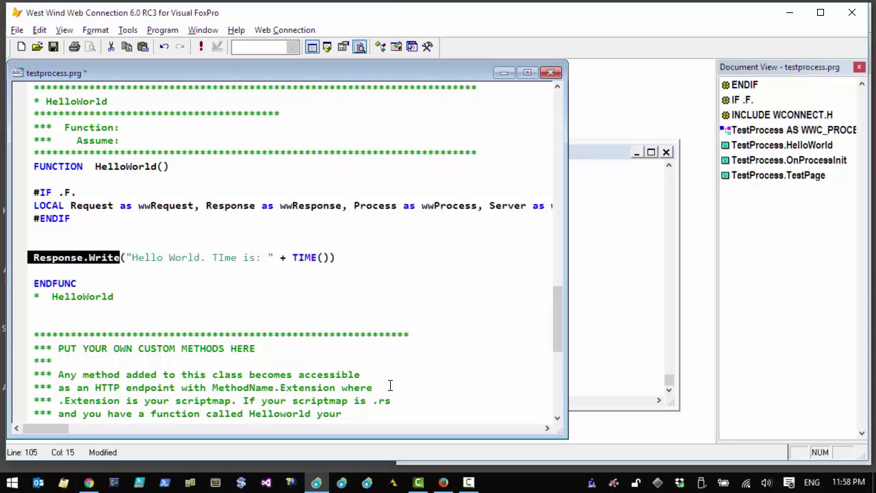
type("R")
key("BackSpace")
type("THIS.Standar")
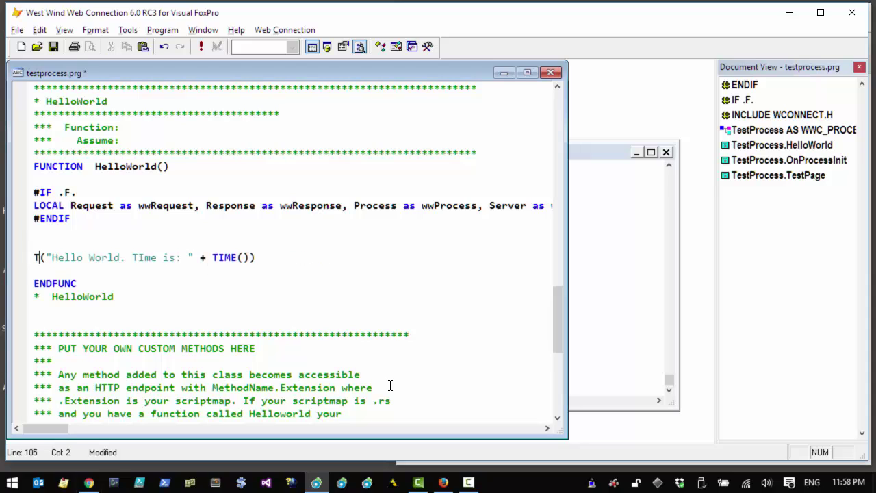
type("dPage")
- Add "Isn't nice to run FoxPro Code on the Web?" as the second argument of HelloWorld's StandardPage call
key("End")
key("Left")
type(",\"")
type("Isn't n")
type("ice to run FoxPro ")
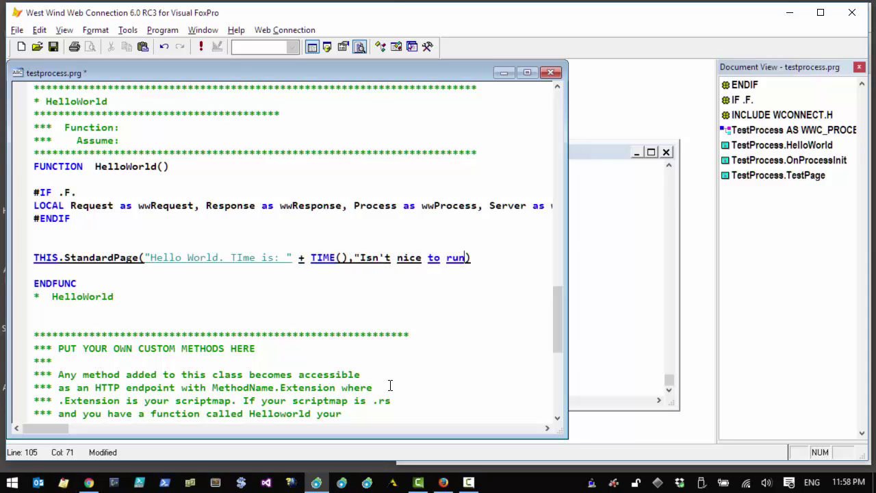
type("Code on th")
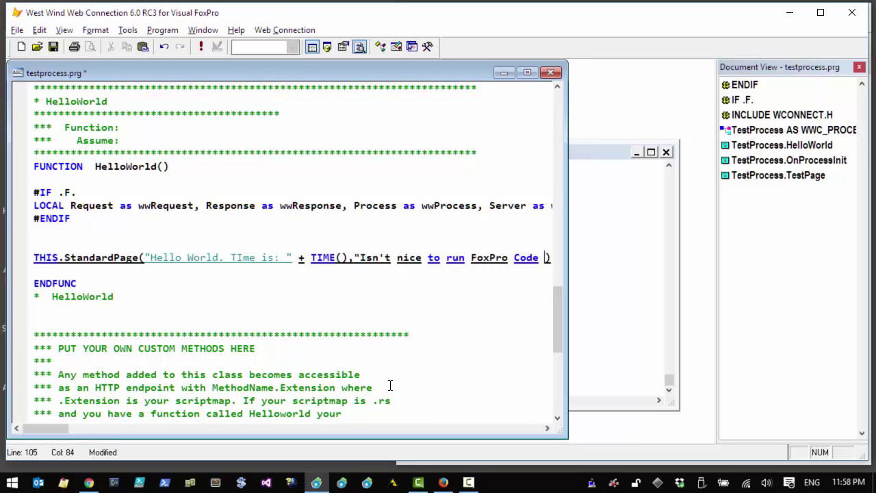
- Save and close the source, run DO TestProjectMain, and reload HelloWorld.tp1 in Chrome
key("ctrl+w")
key("Up")
key("Up")
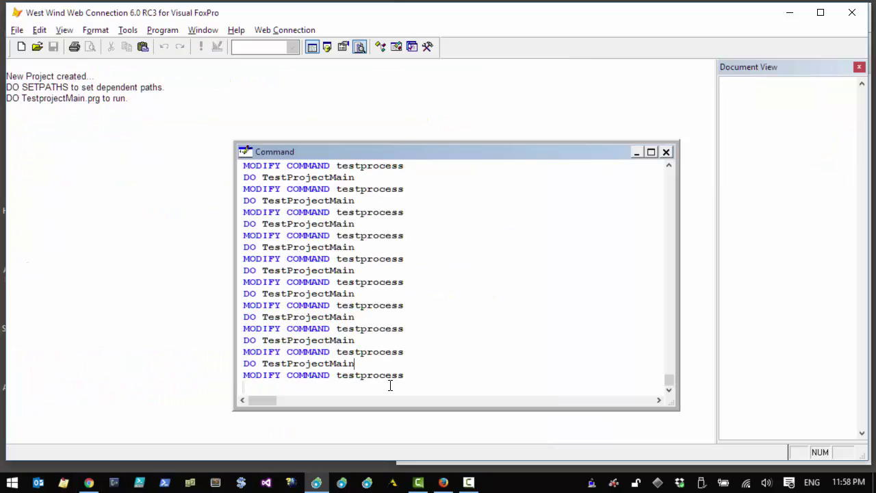
key("Return")
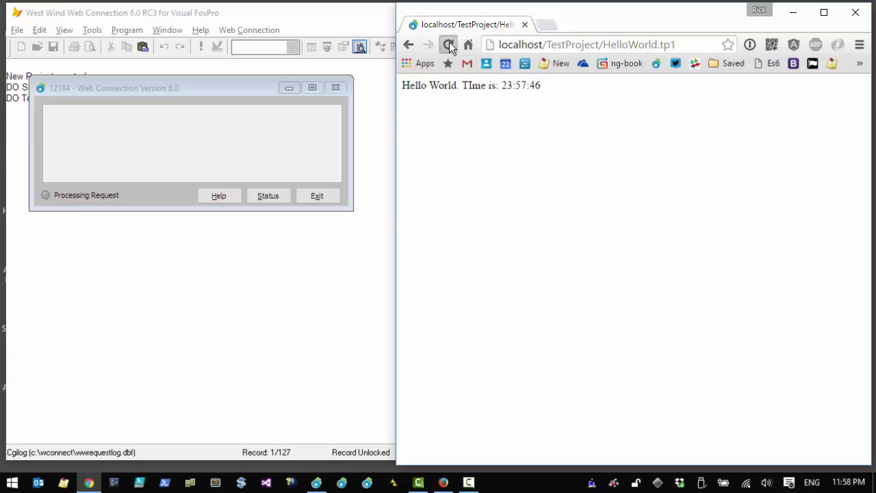
left_click(448, 44)
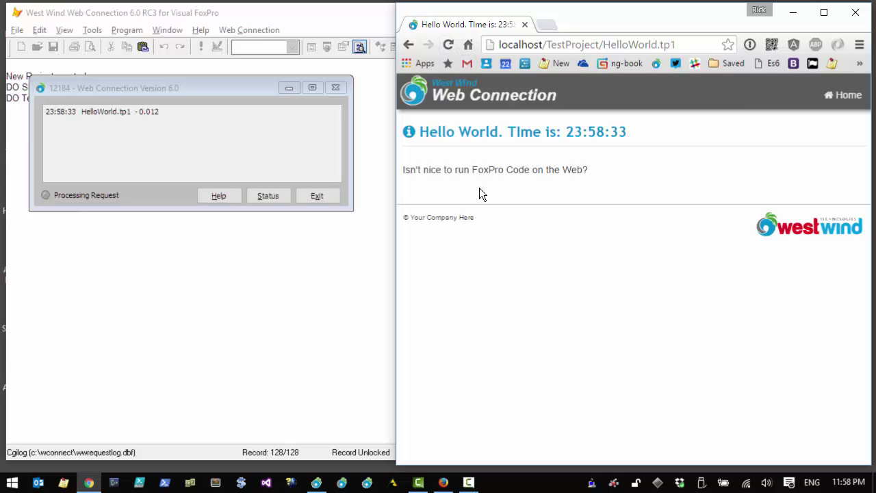